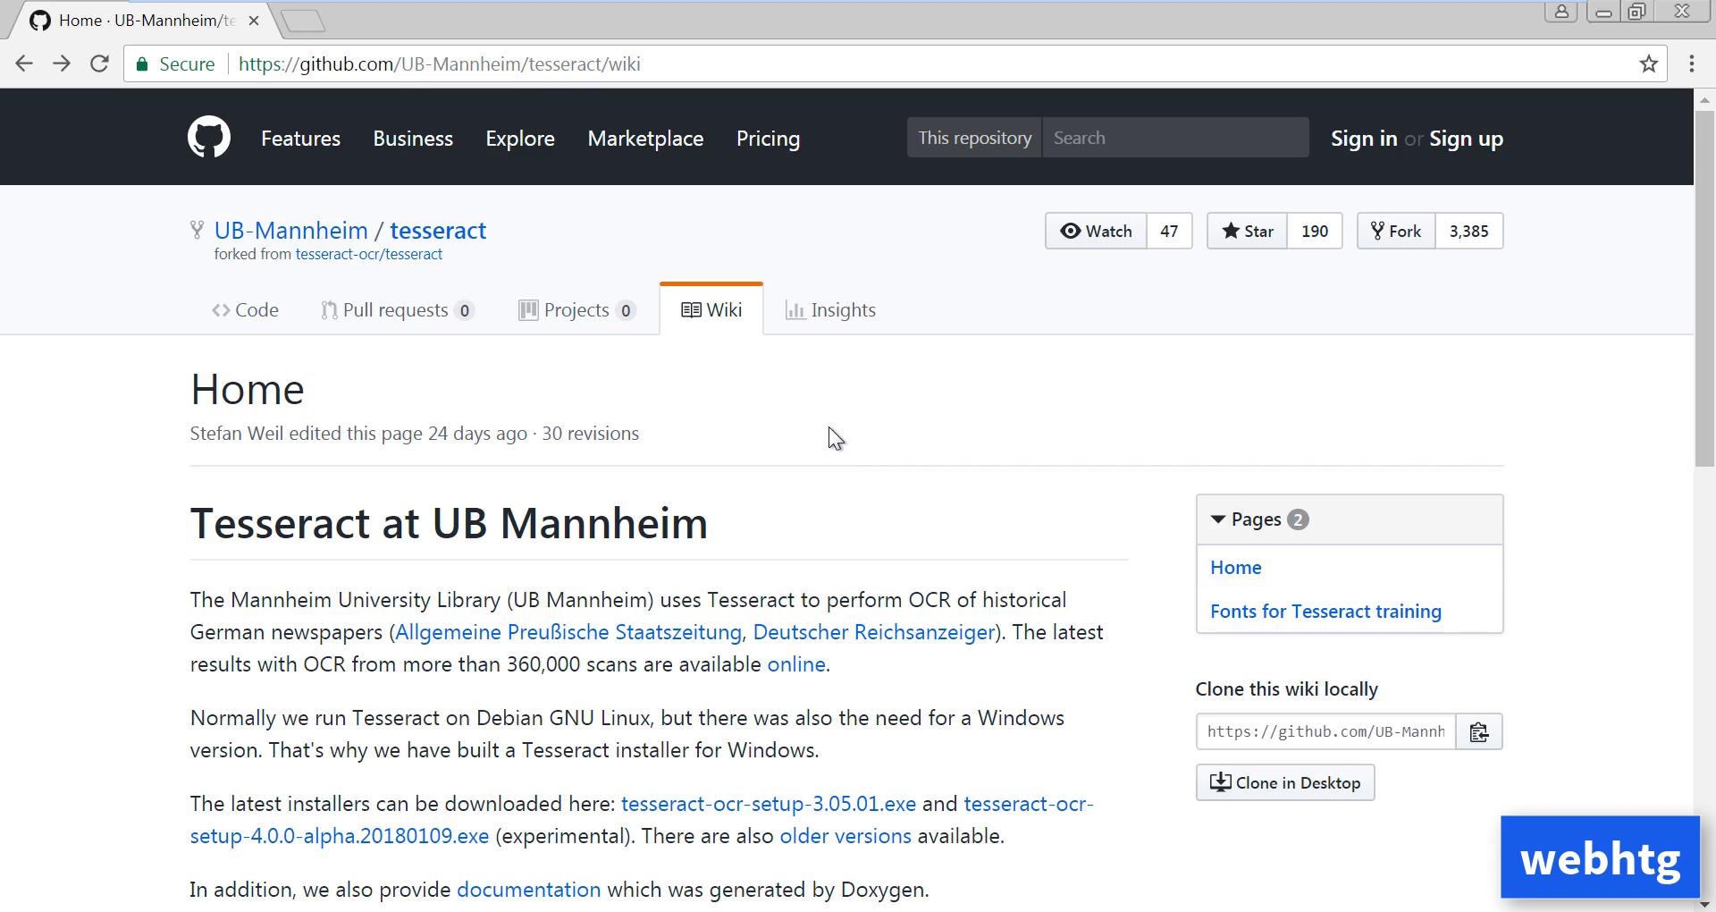
# Minimize the browser and launch the downloaded tesseract-ocr-setup-3.05.01.exe installer
pyautogui.moveTo(1706, 241); pyautogui.dragTo(1709, 456)
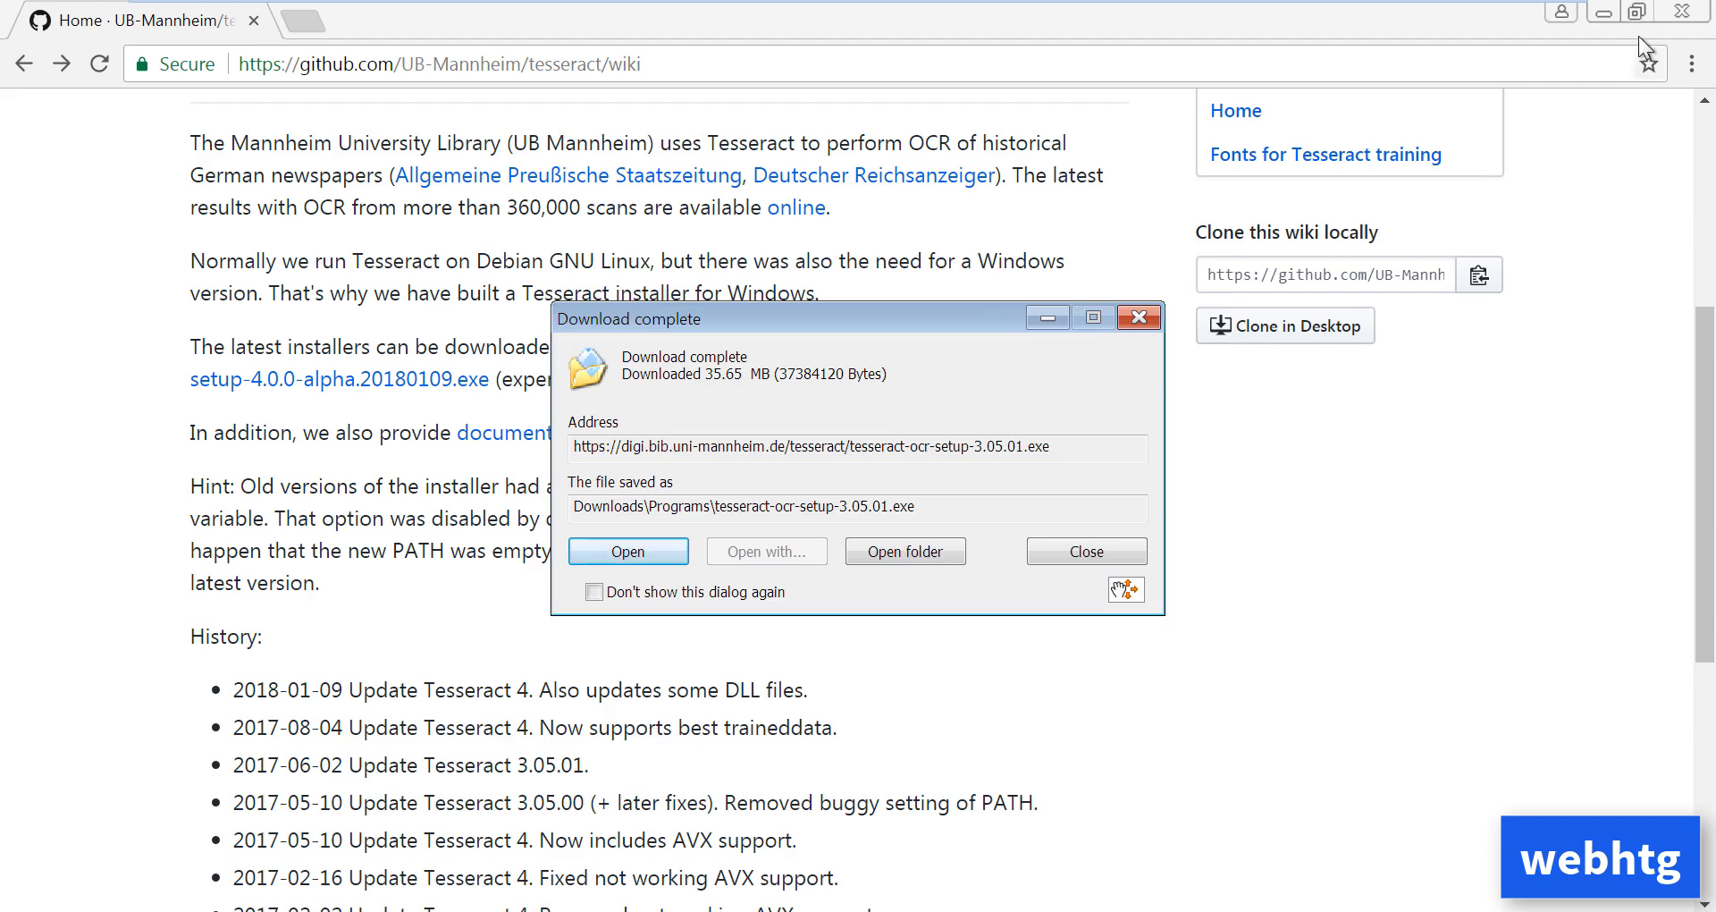
pyautogui.click(1604, 14)
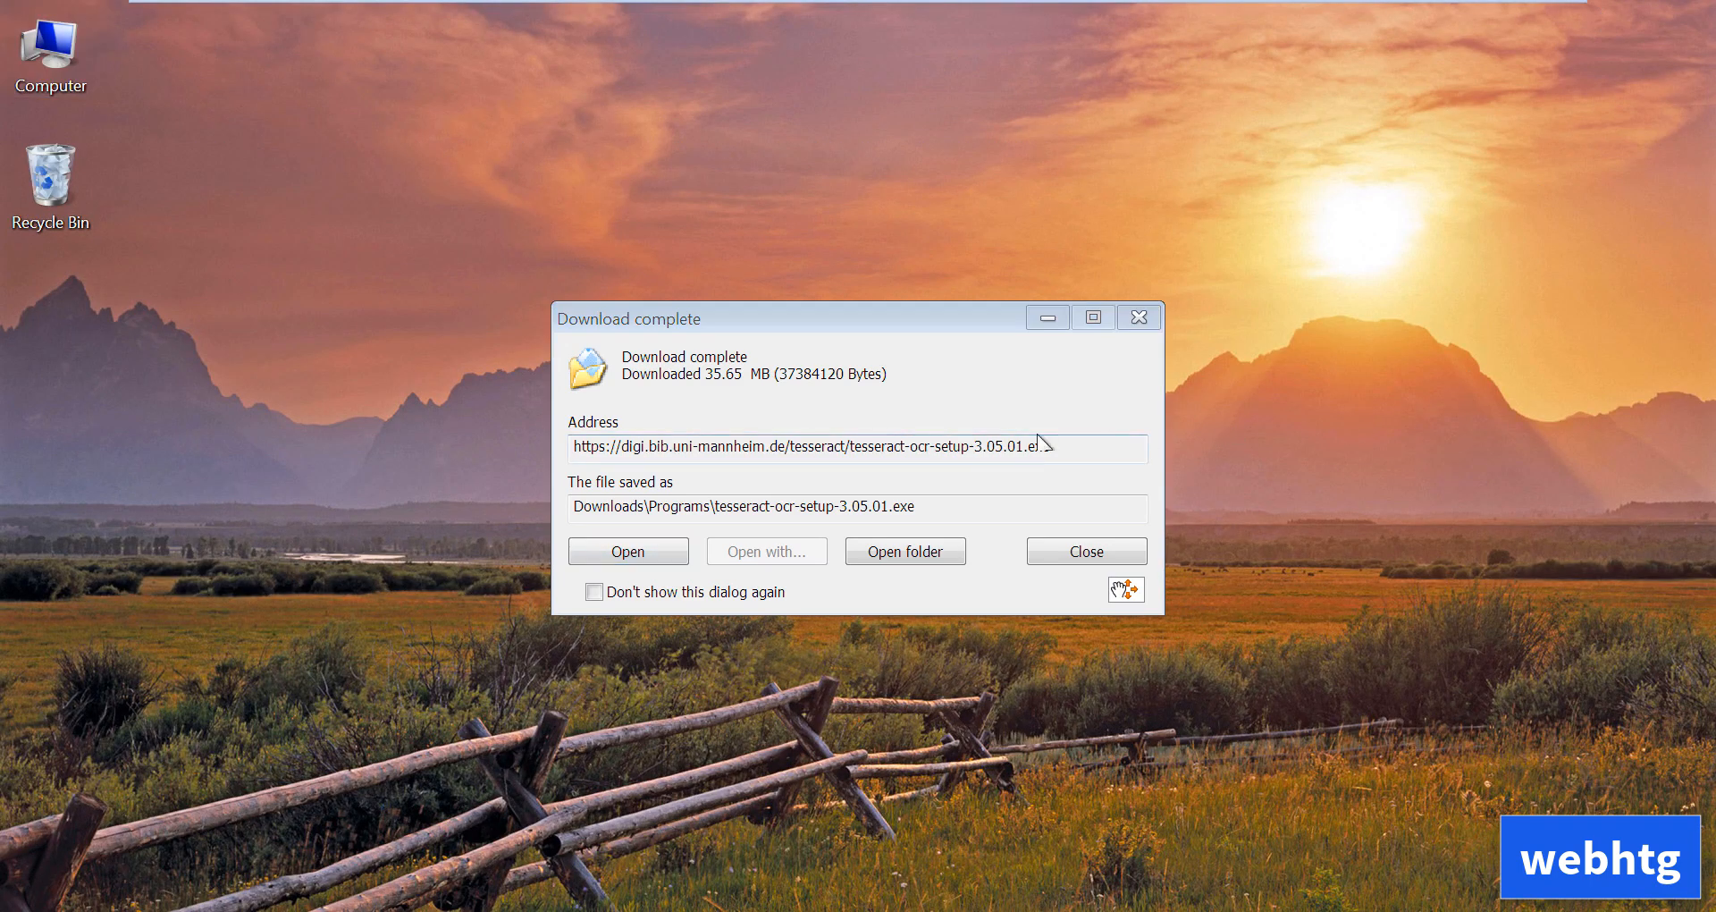
pyautogui.click(659, 556)
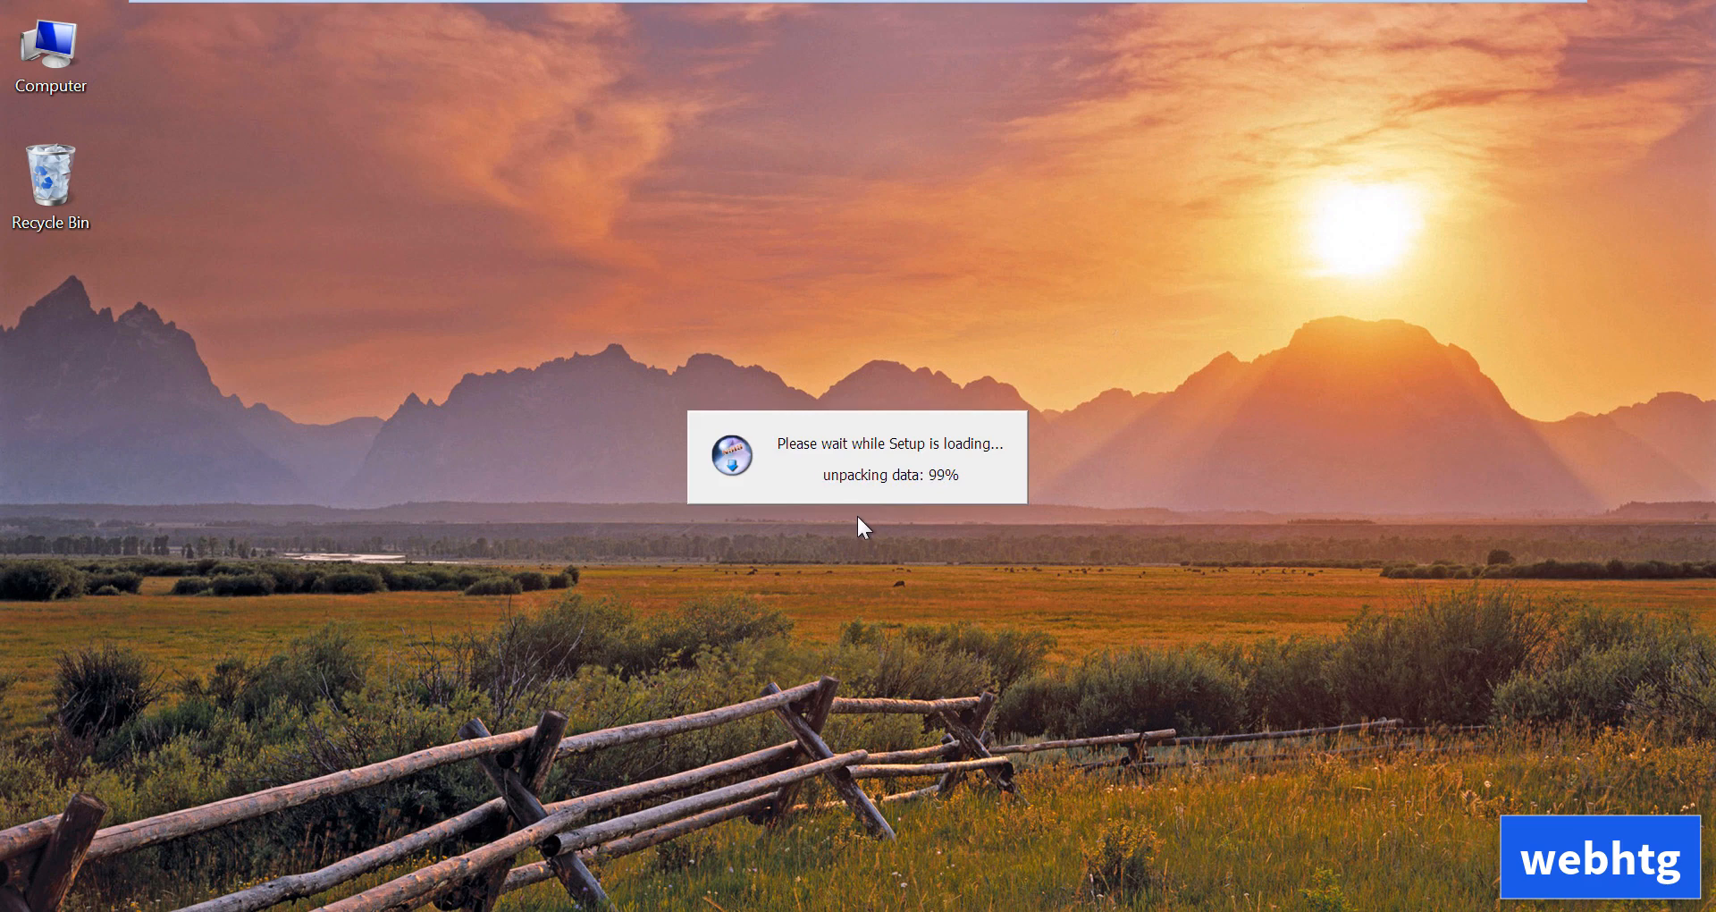
pyautogui.click(888, 526)
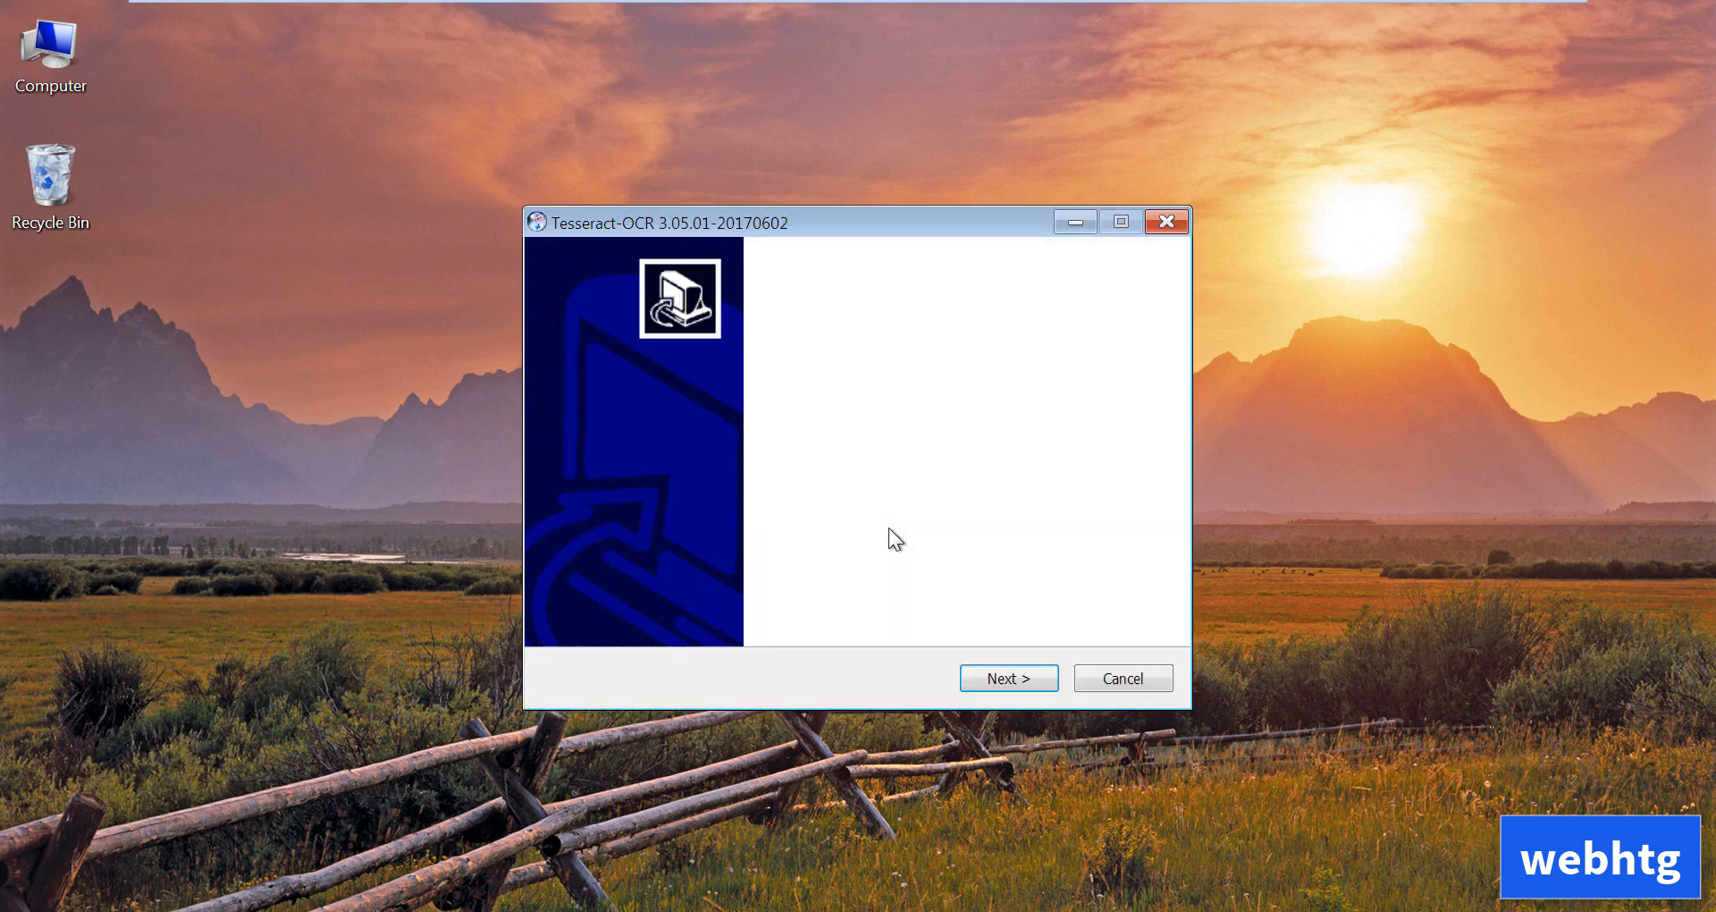
# Accept the Tesseract-OCR license agreement and choose to install for anyone using this computer
pyautogui.click(1026, 678)
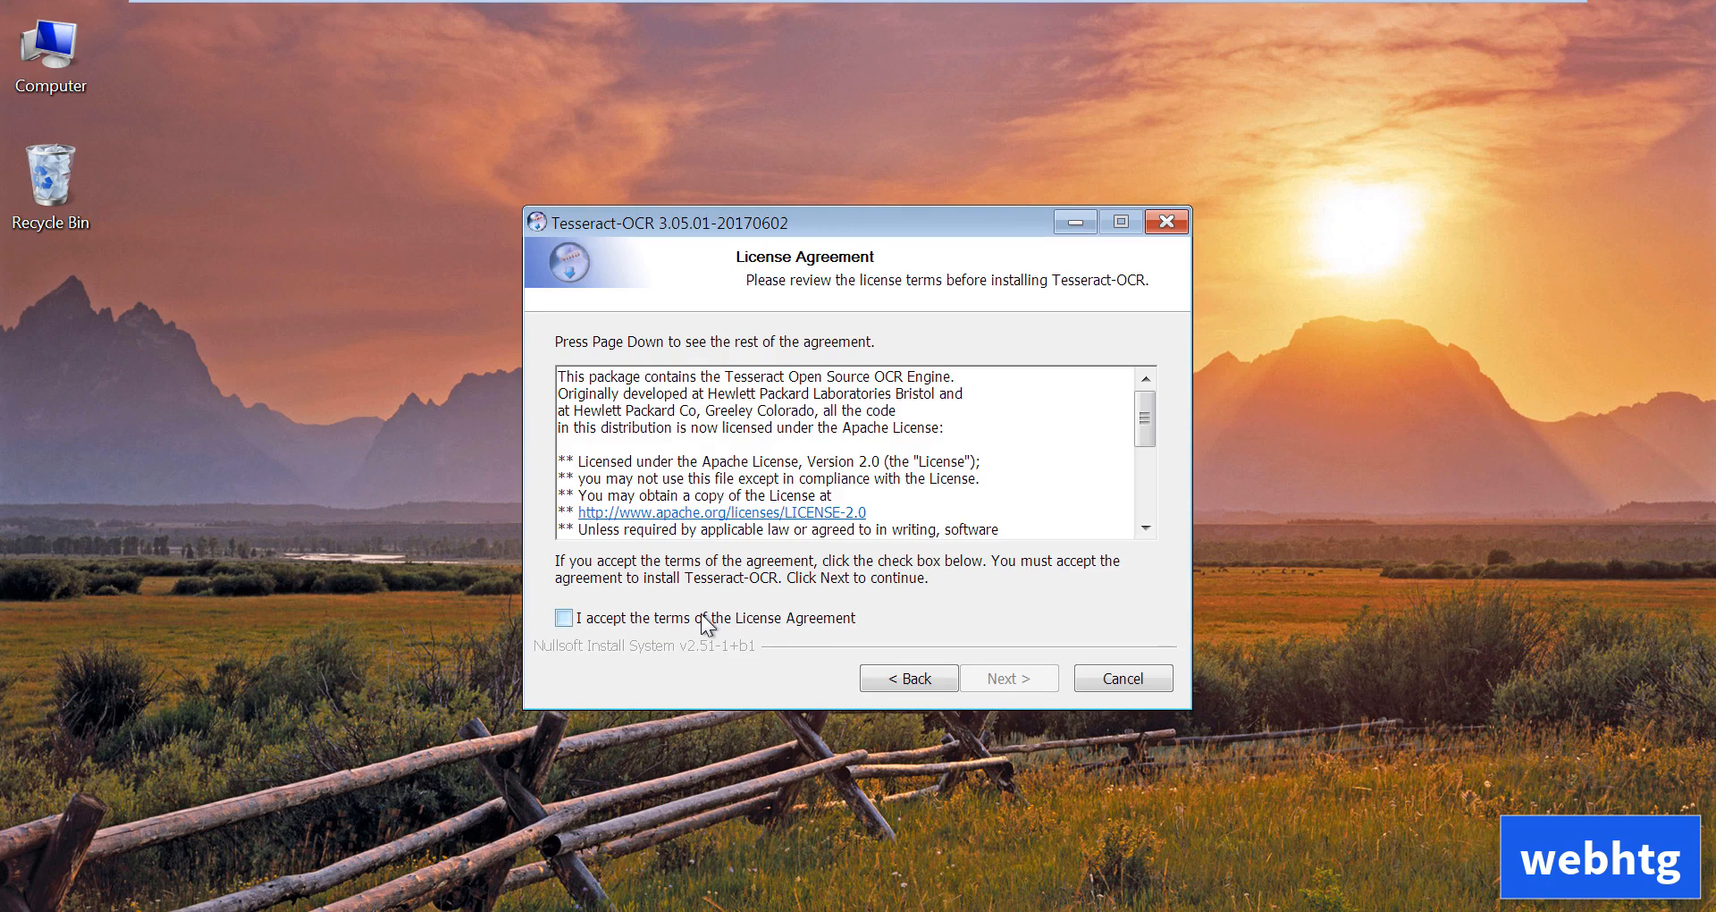
pyautogui.click(701, 614)
pyautogui.click(1020, 676)
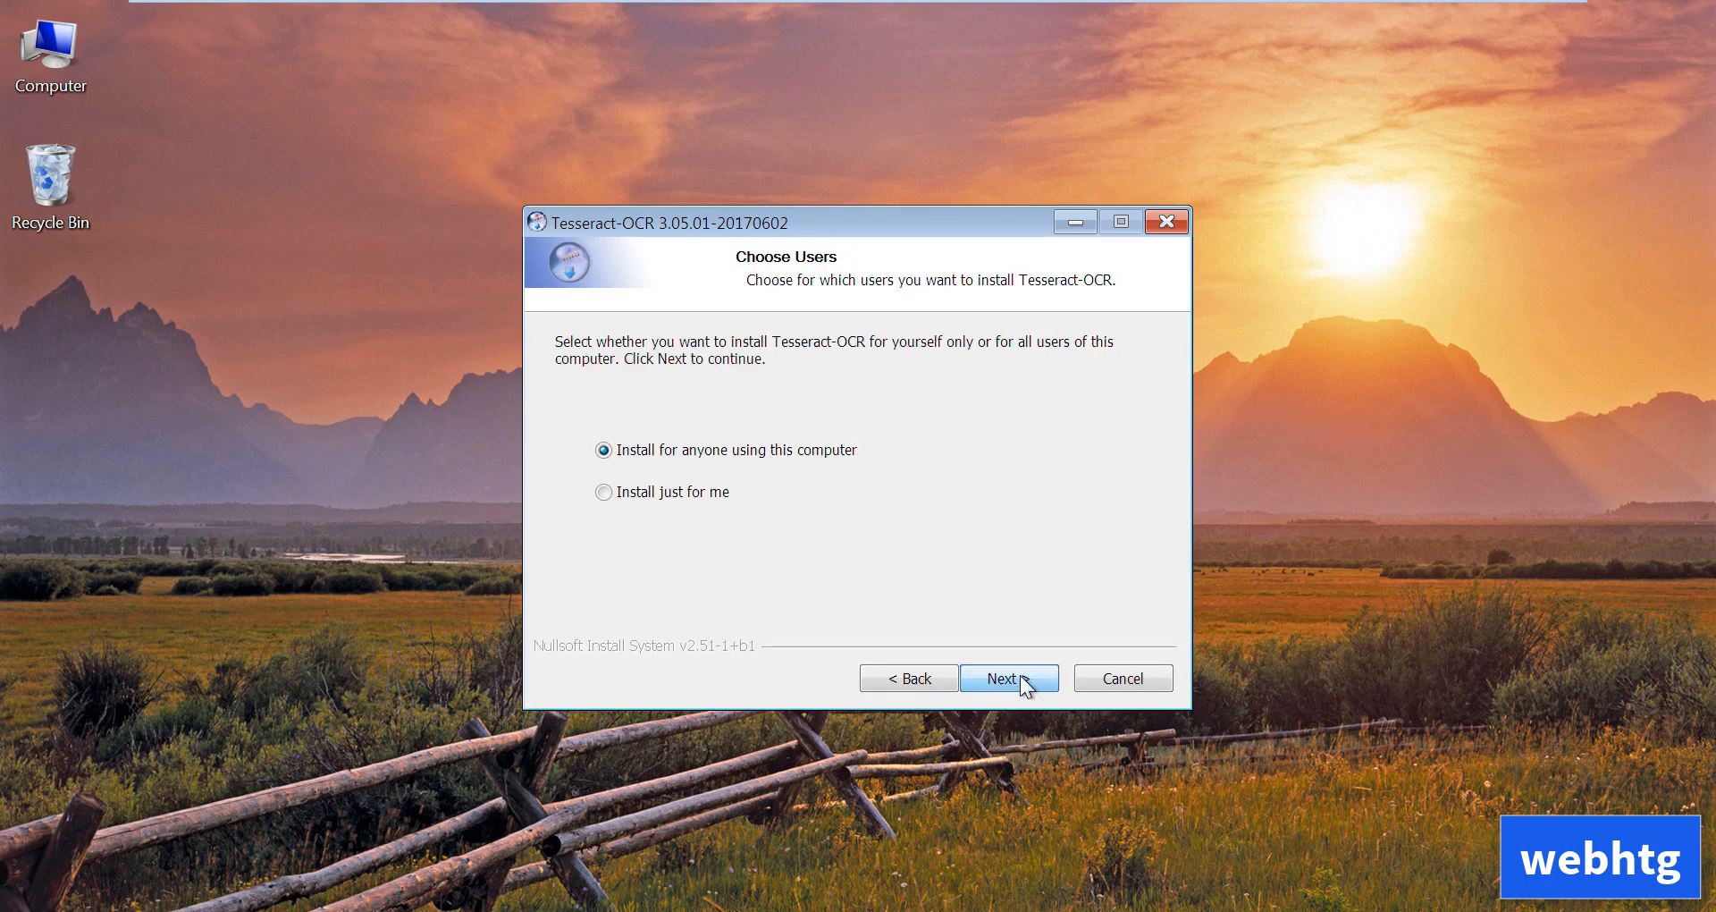
pyautogui.click(1021, 677)
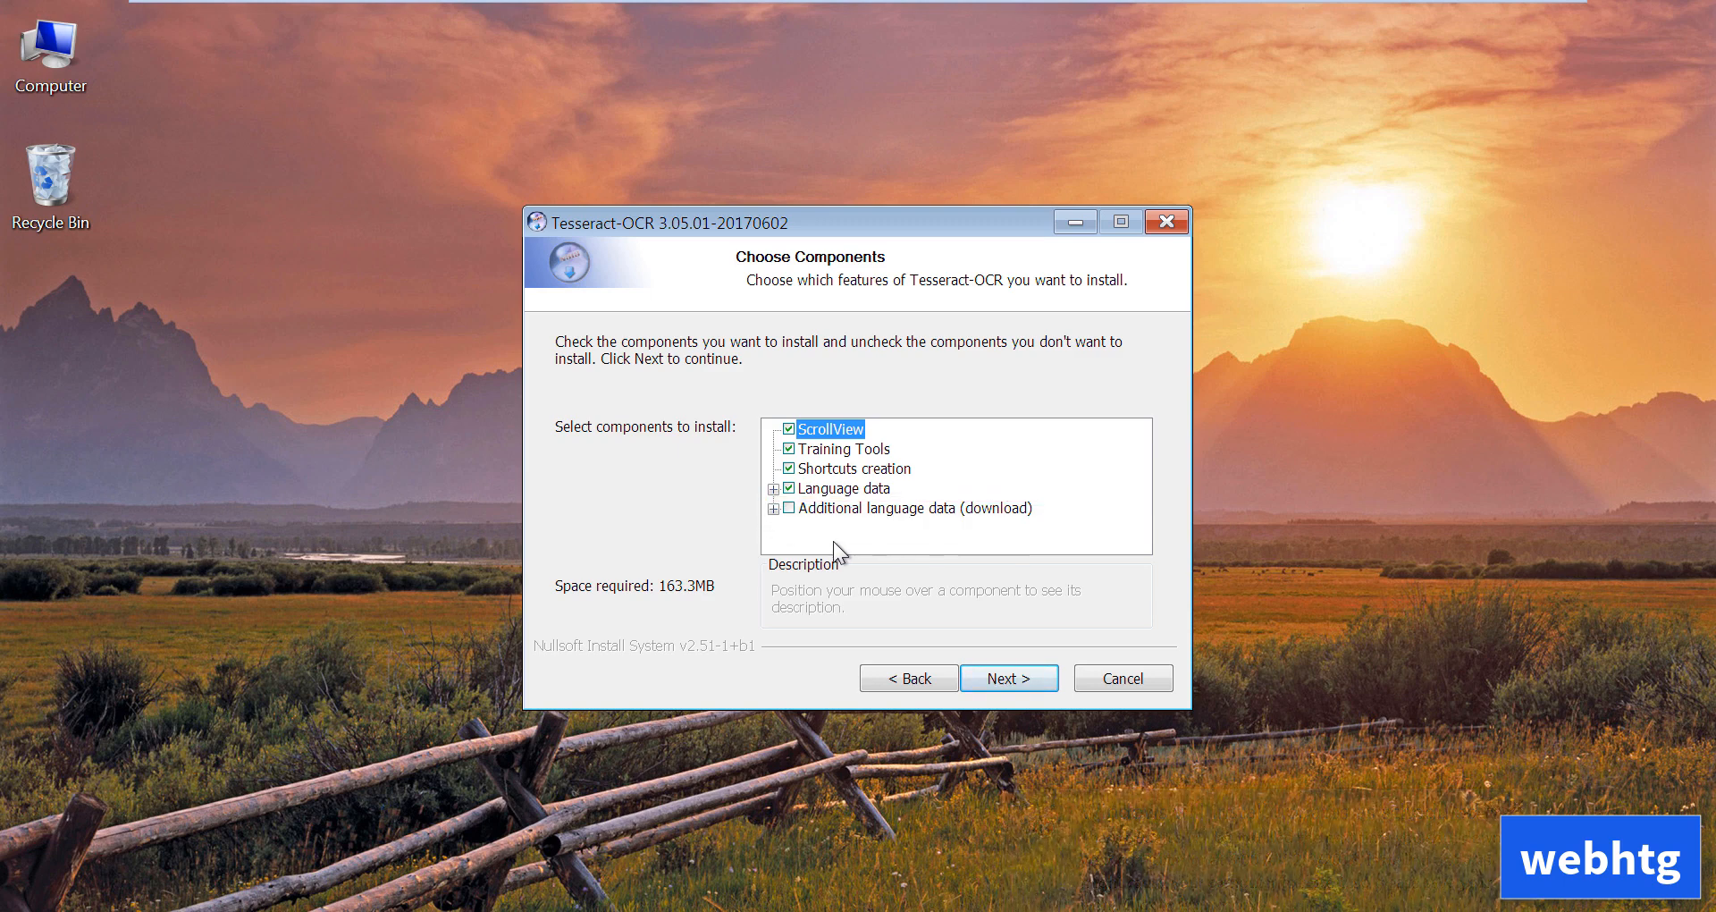
# Examine the additional language data offered for download among the setup components
pyautogui.click(774, 507)
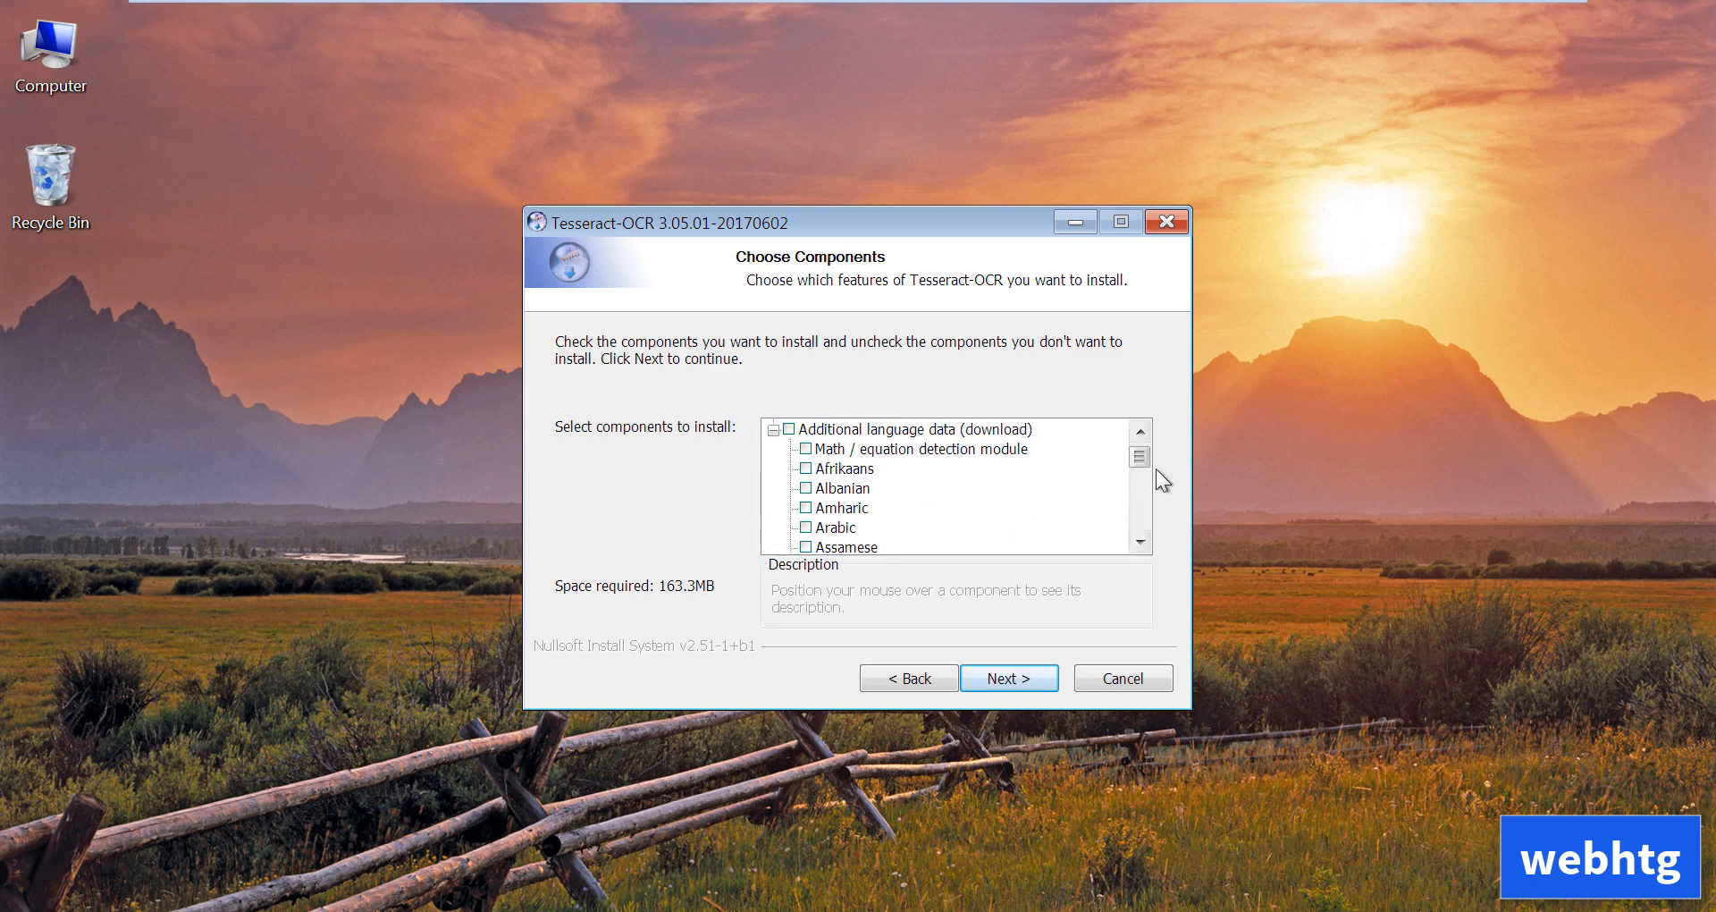
pyautogui.moveTo(1137, 461)
pyautogui.mouseDown()
pyautogui.moveTo(1138, 476)
pyautogui.moveTo(1137, 453)
pyautogui.mouseUp()
pyautogui.click(772, 509)
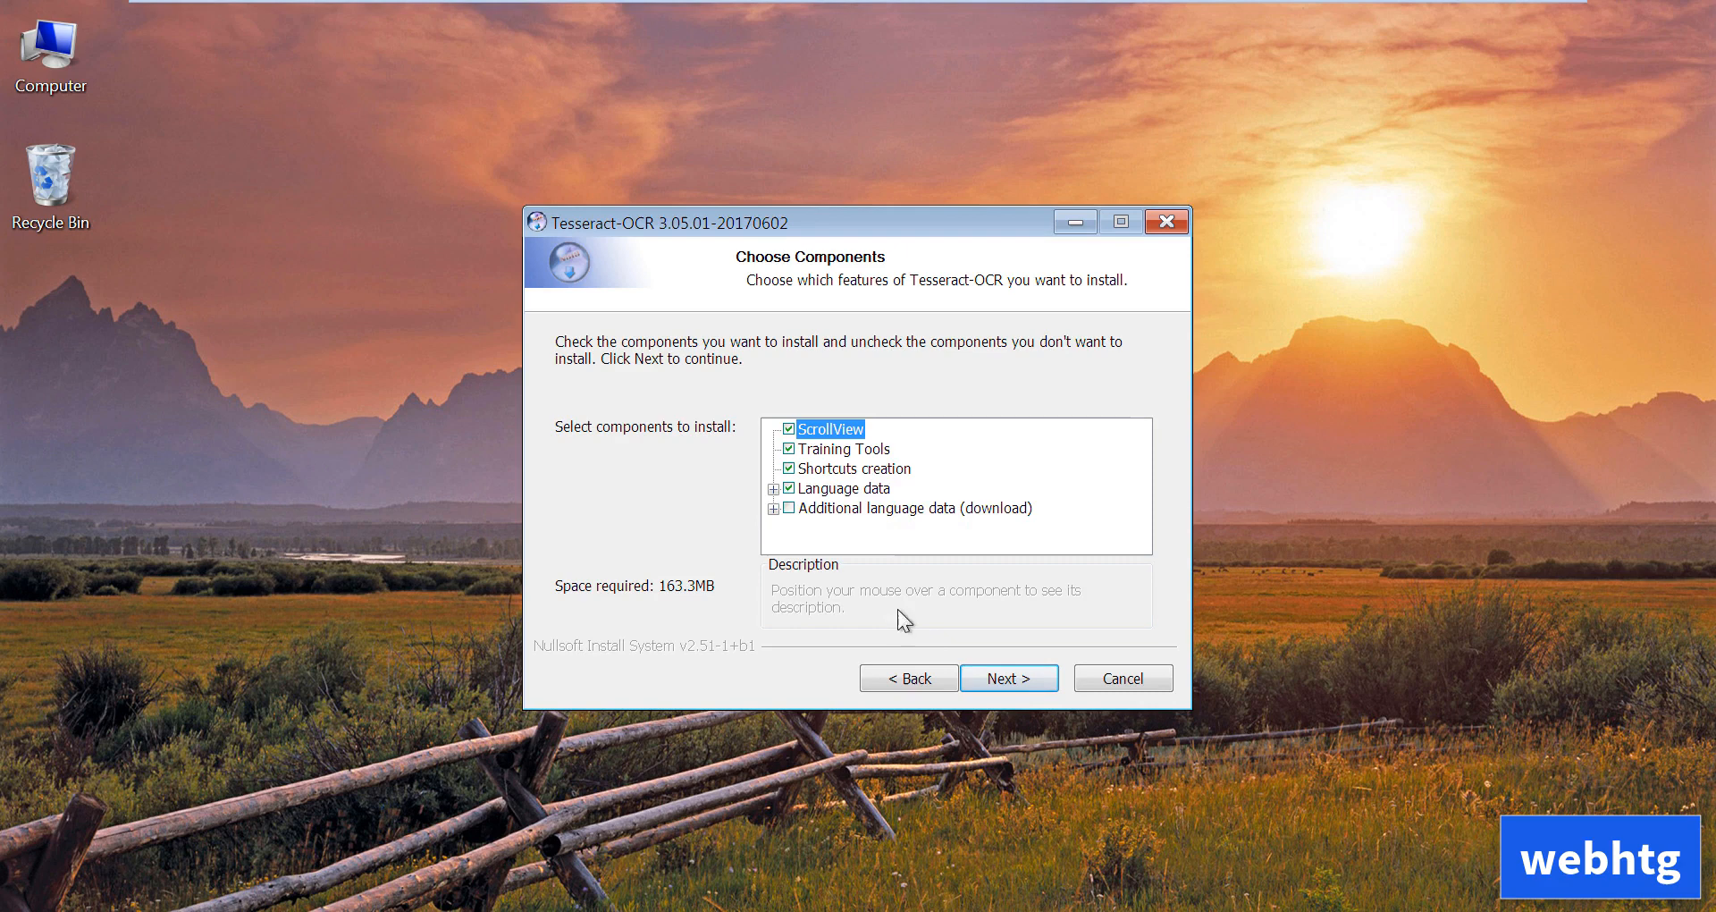
# Install Tesseract-OCR with the default components and finish the wizard with Show README turned off
pyautogui.click(1014, 678)
pyautogui.click(1014, 679)
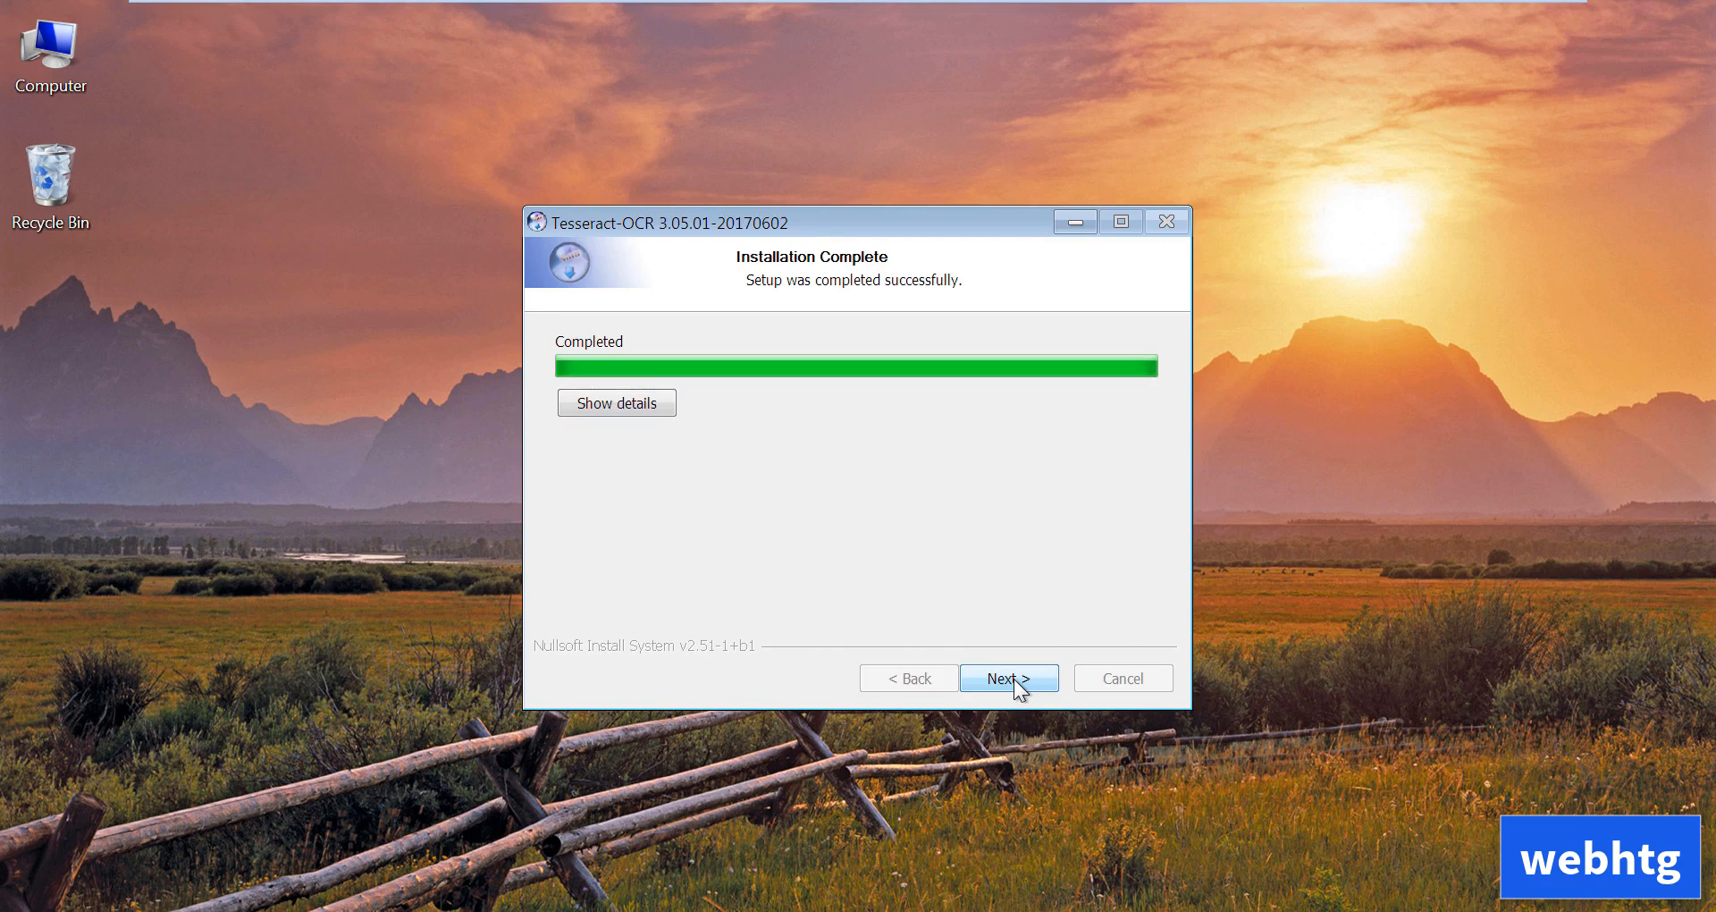
pyautogui.click(1014, 678)
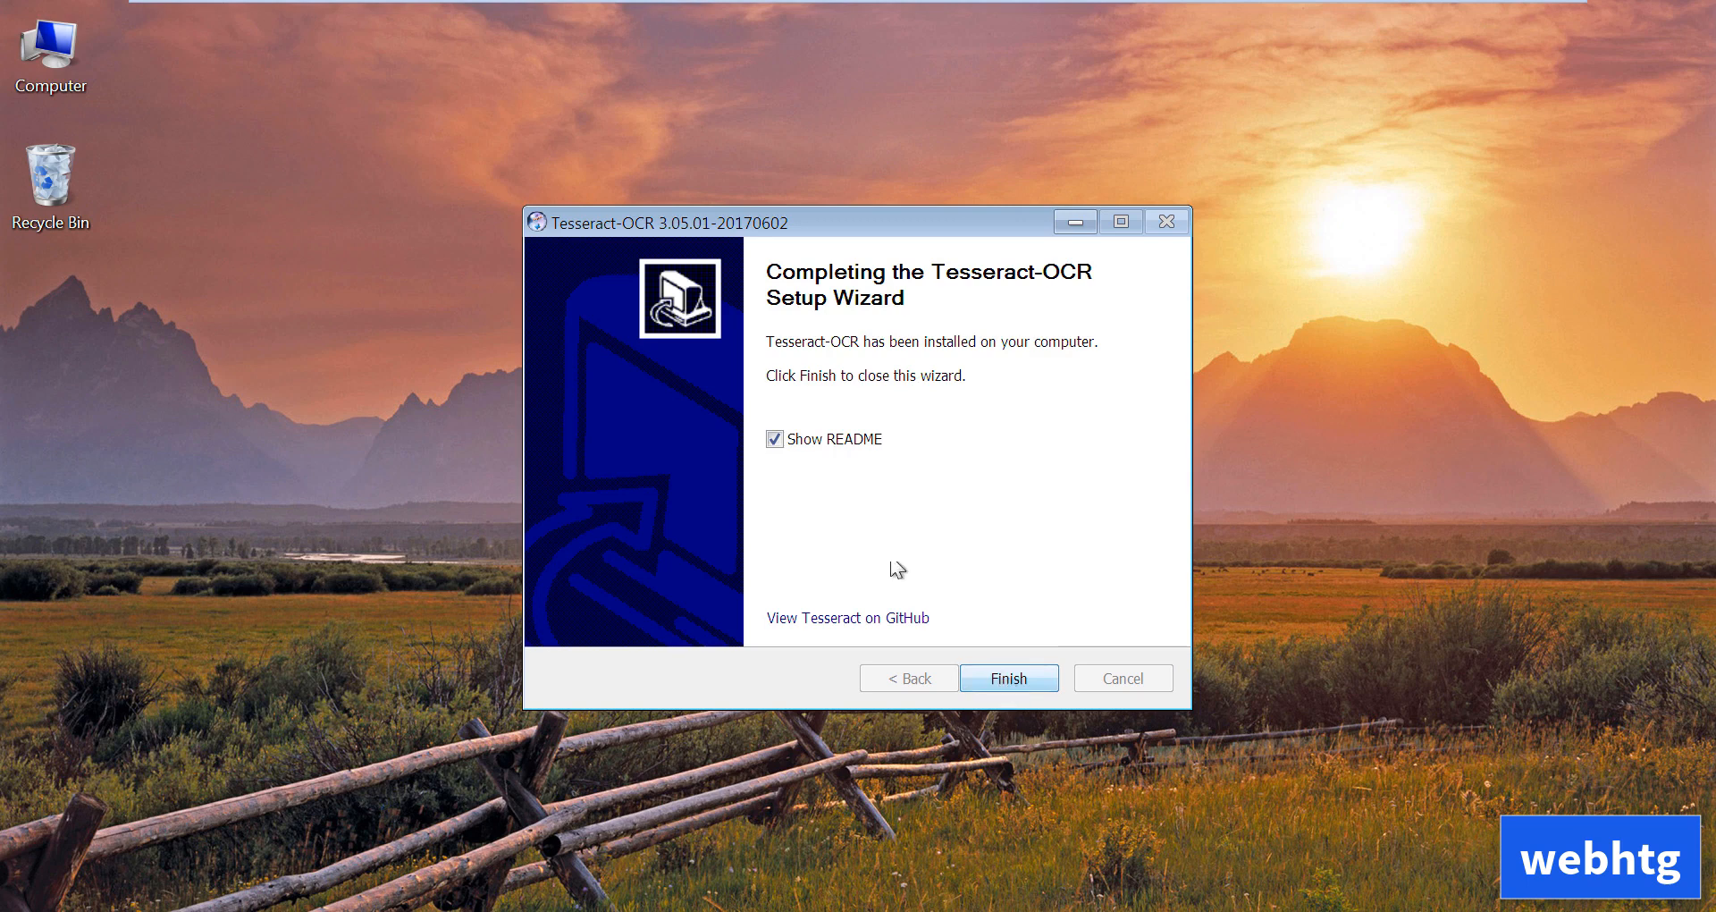
pyautogui.click(850, 441)
pyautogui.click(1001, 679)
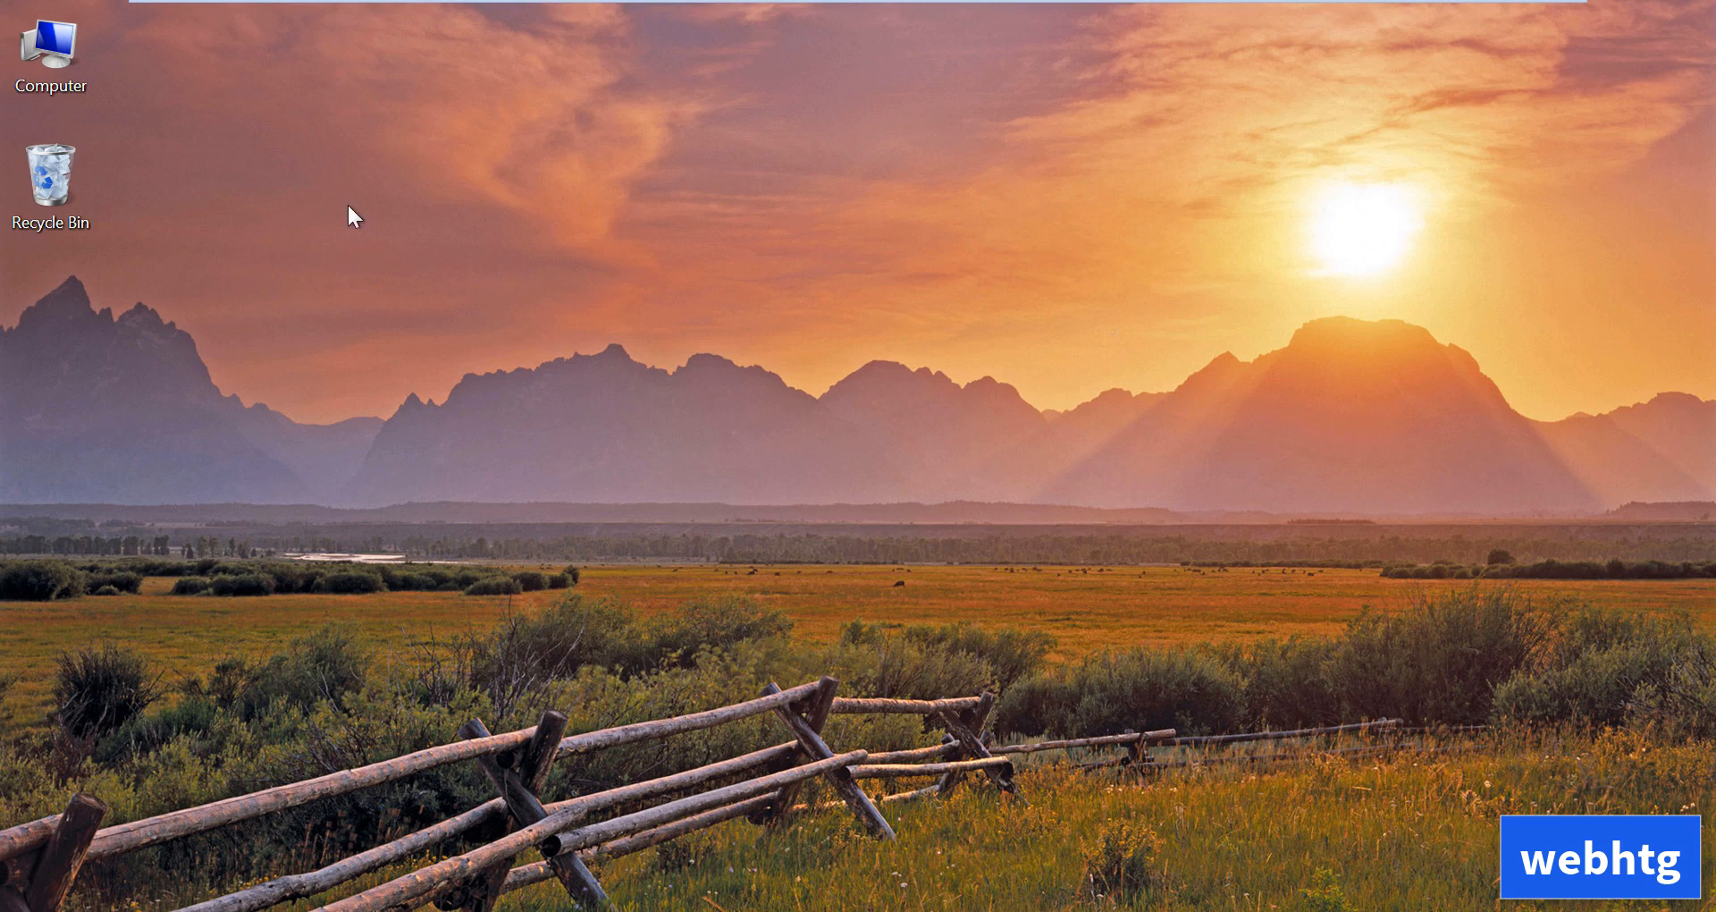
# Open the Tesseract-OCR folder inside Program Files on Local Disk (C:)
pyautogui.click(51, 49)
pyautogui.press('Return')
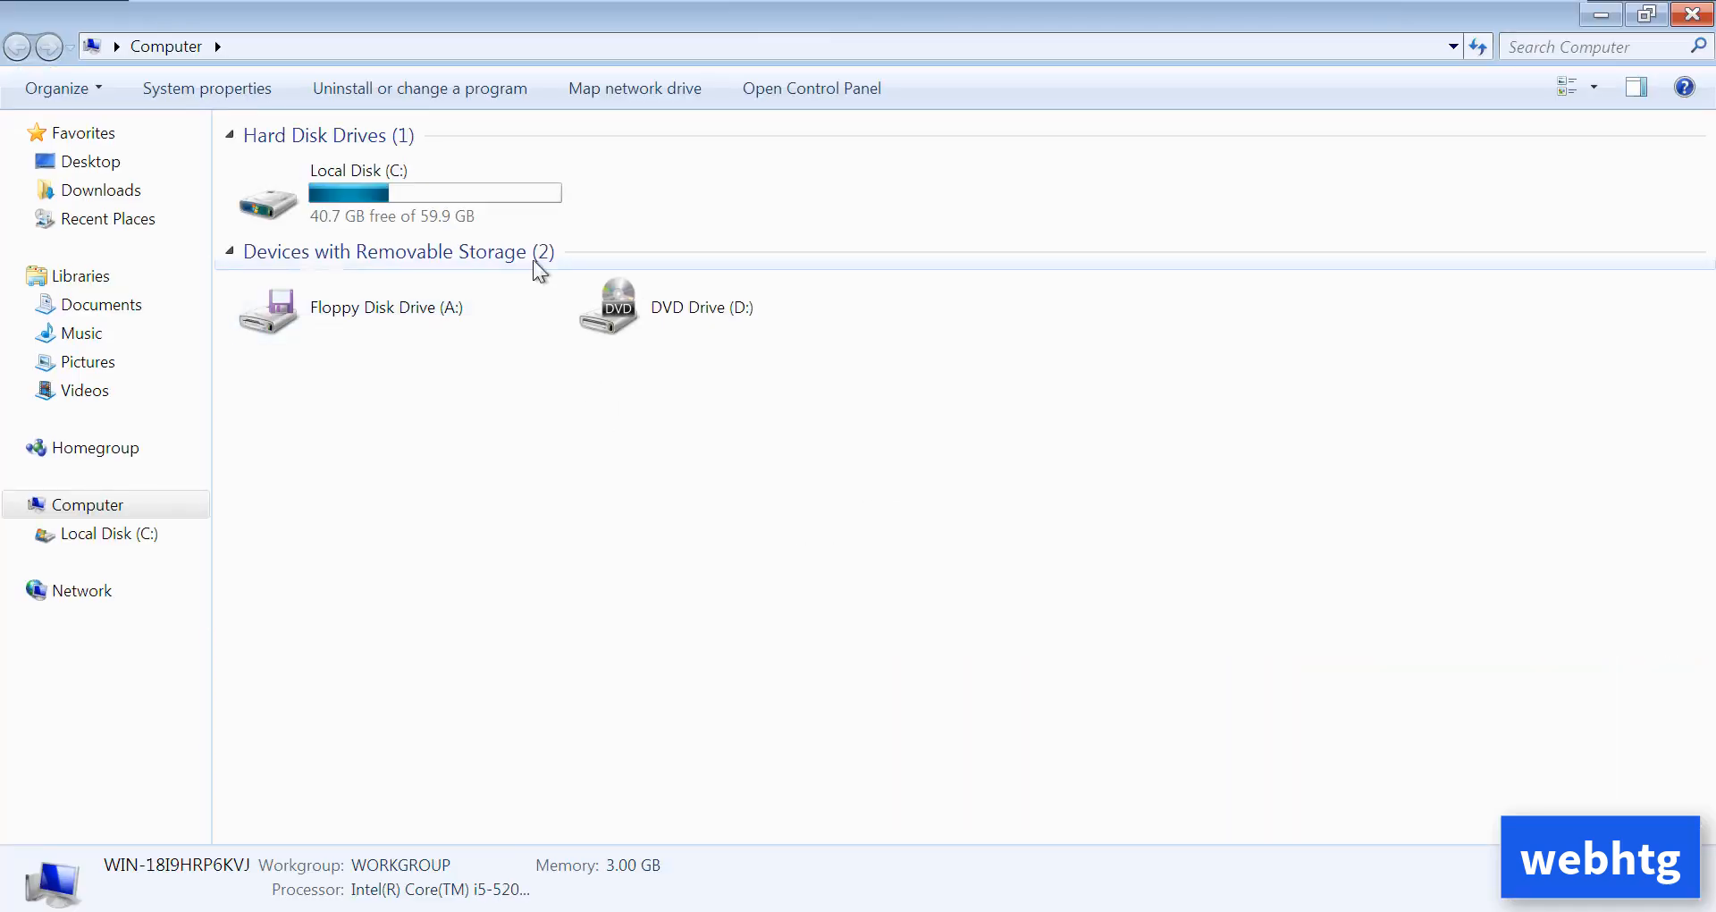
pyautogui.click(454, 199)
pyautogui.doubleClick(454, 198)
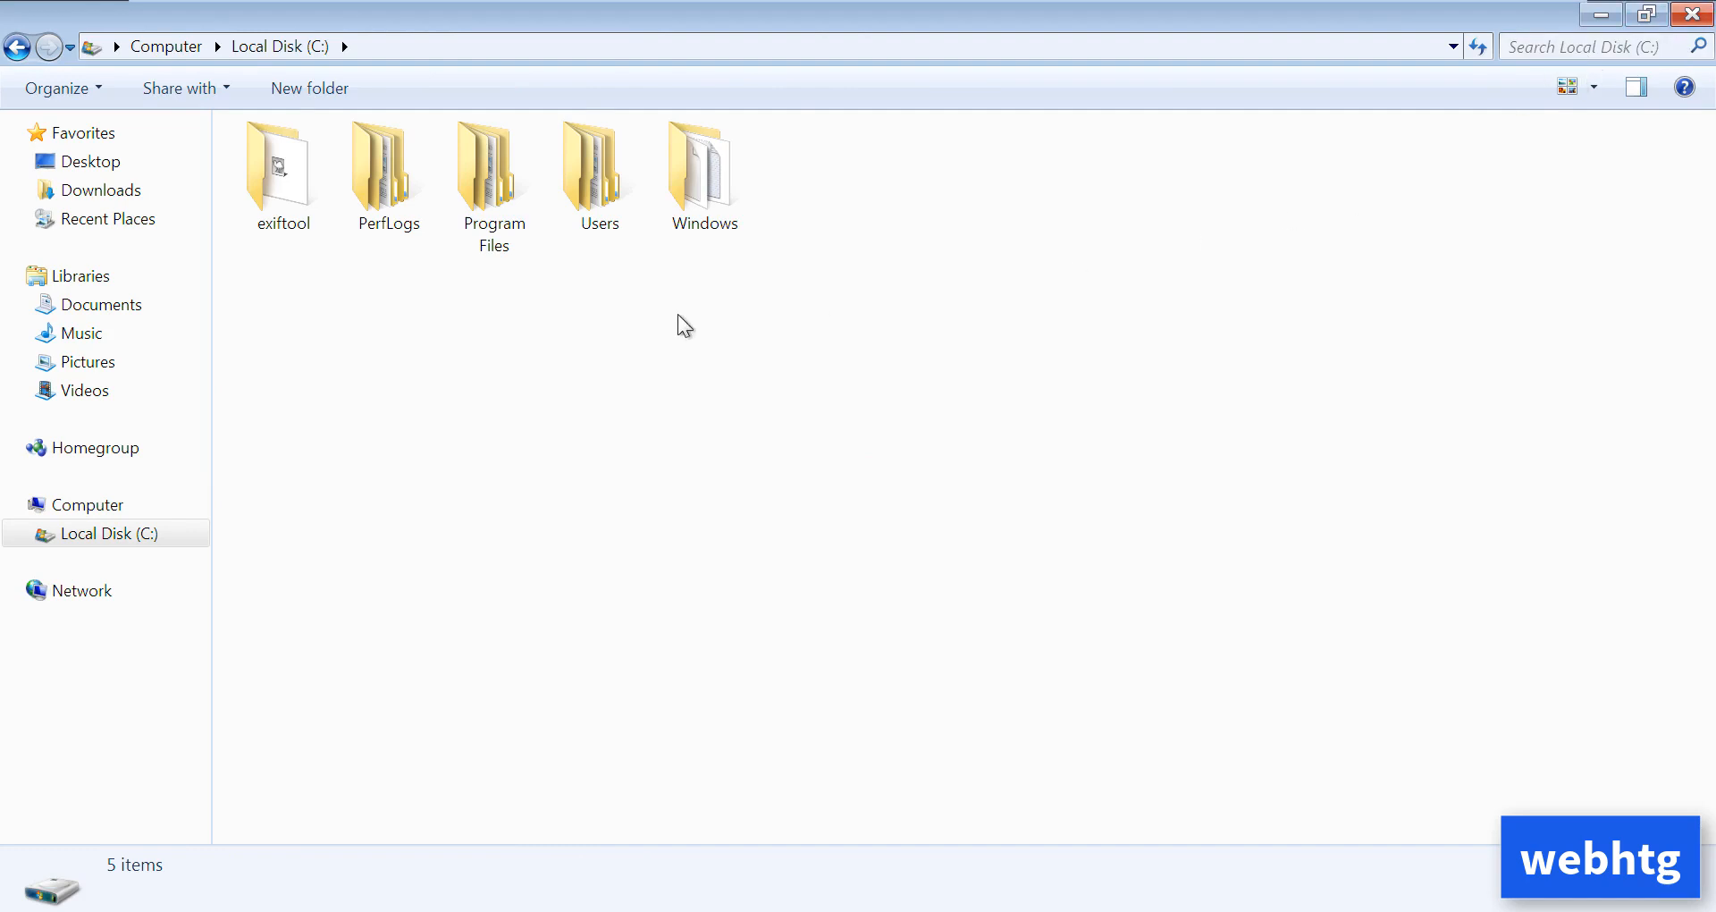
pyautogui.doubleClick(494, 215)
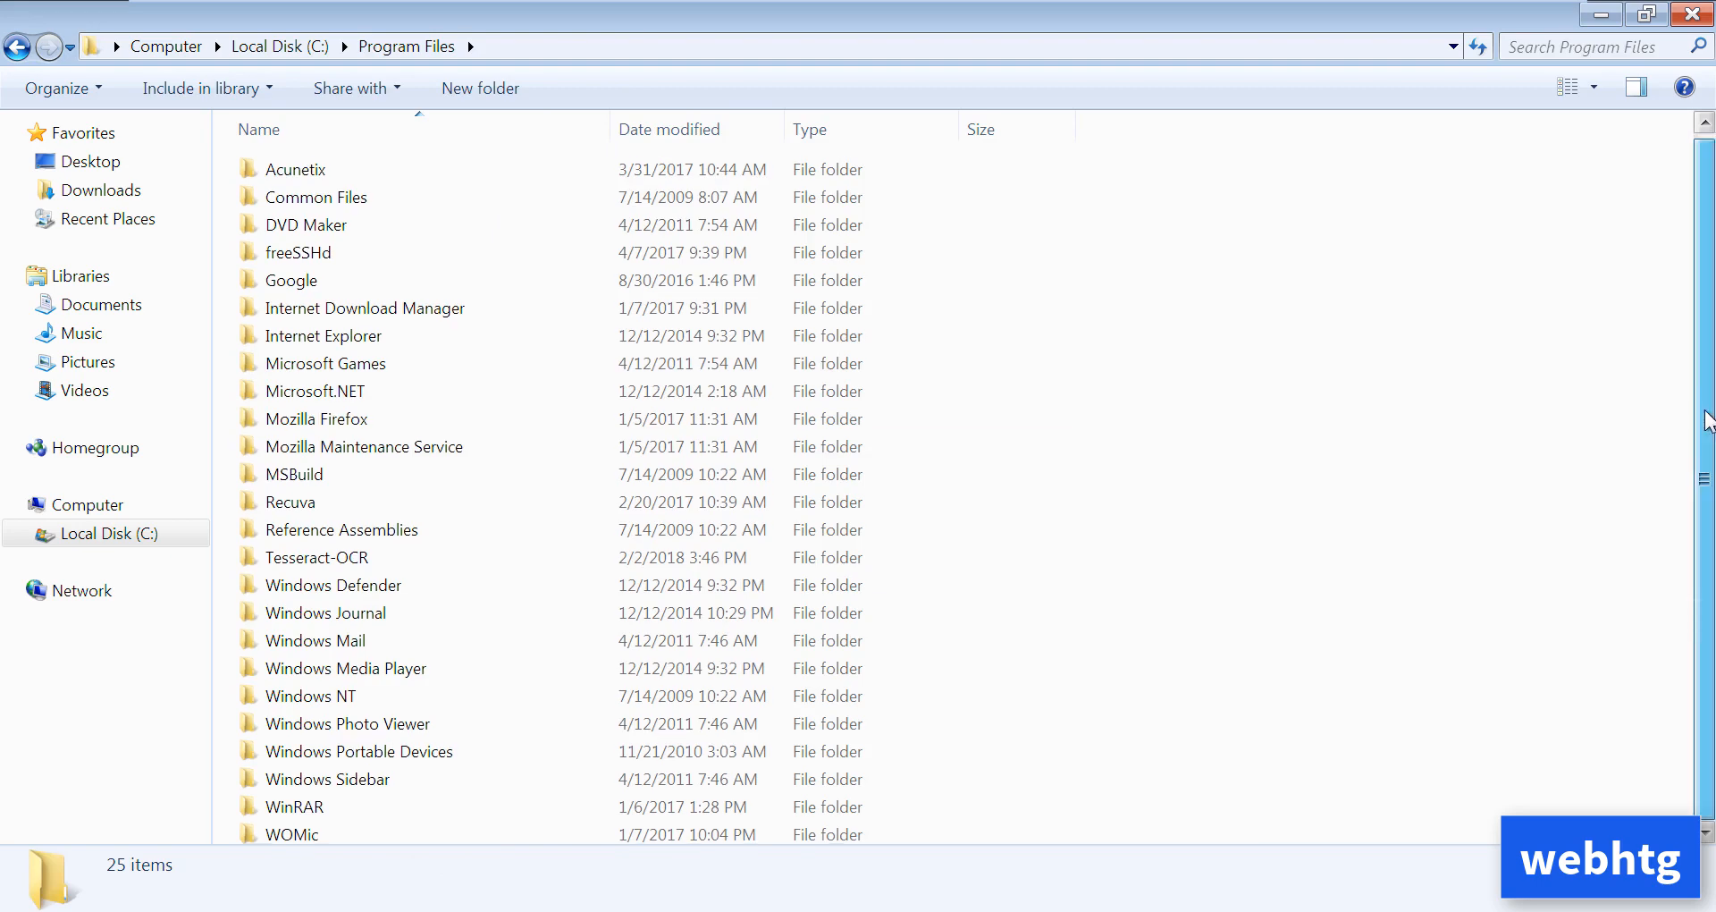
pyautogui.scroll(-1, 1528, 465)
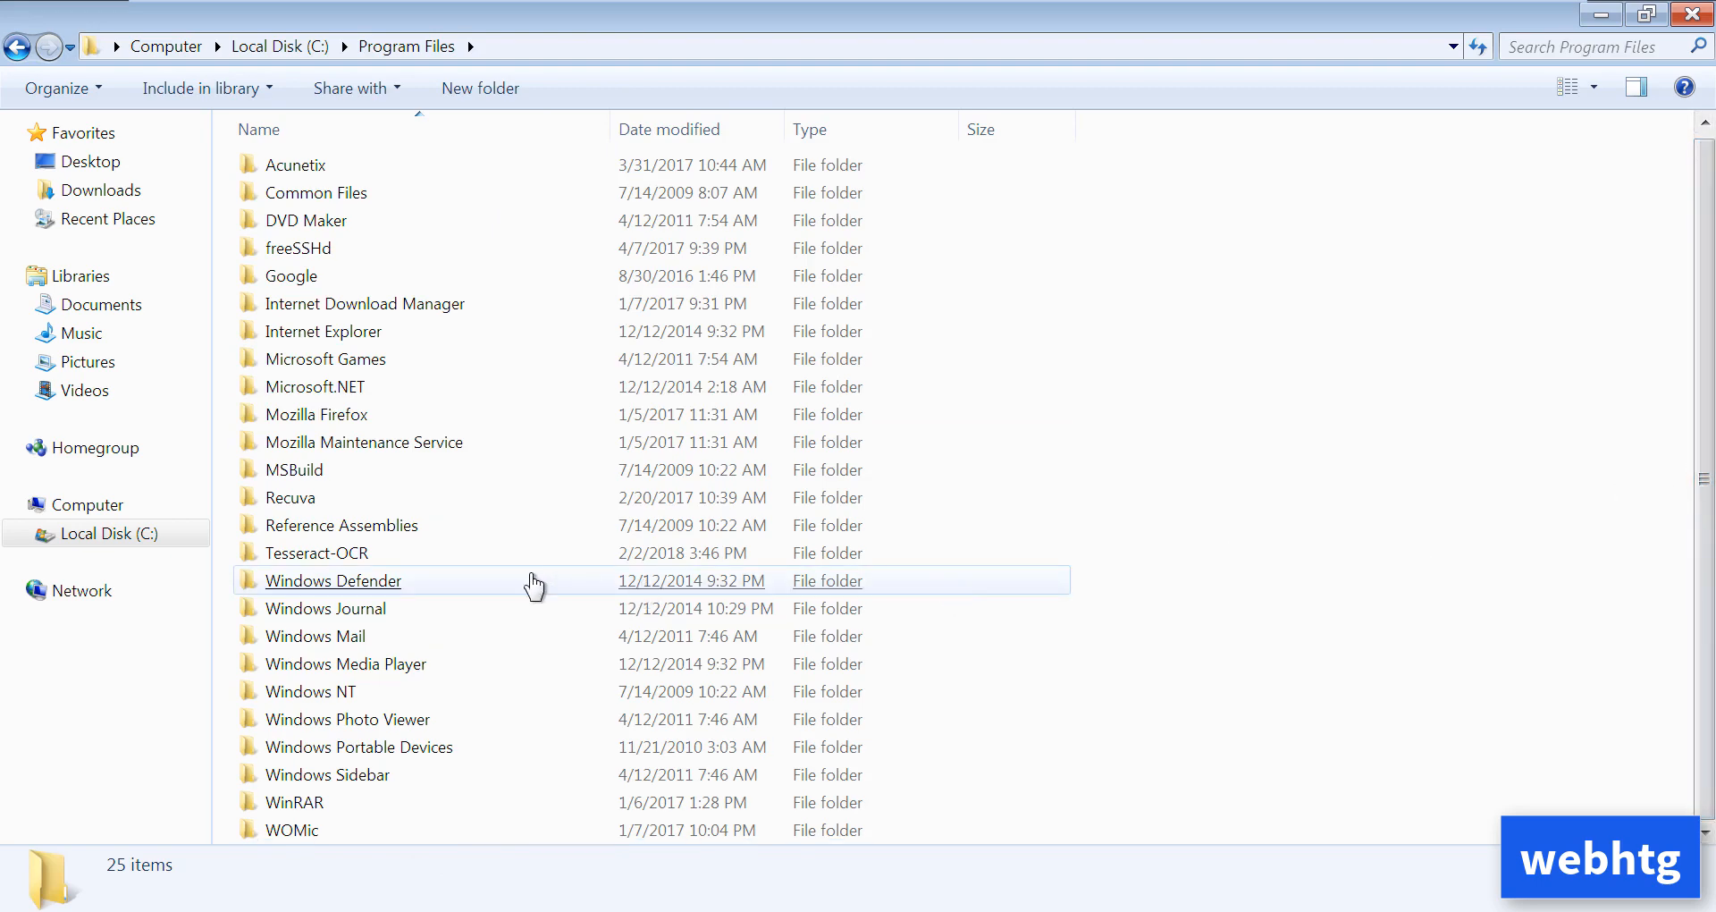
pyautogui.click(366, 564)
pyautogui.doubleClick(368, 566)
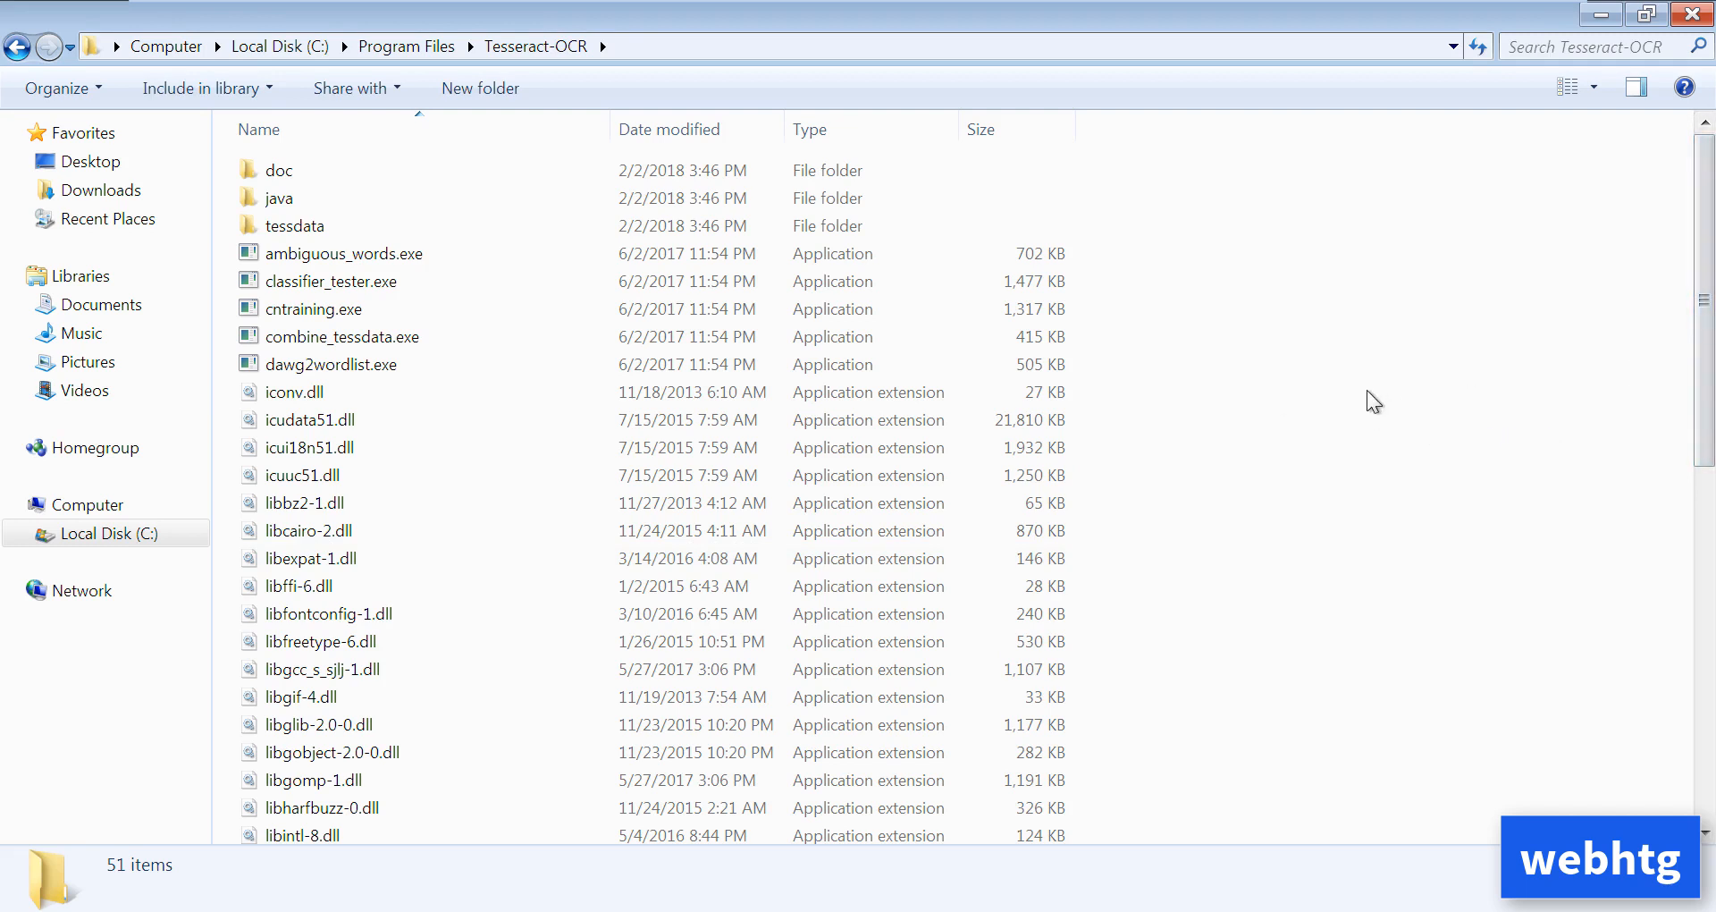
# Copy the address of the Tesseract-OCR folder and minimize the folder window
pyautogui.rightClick(659, 53)
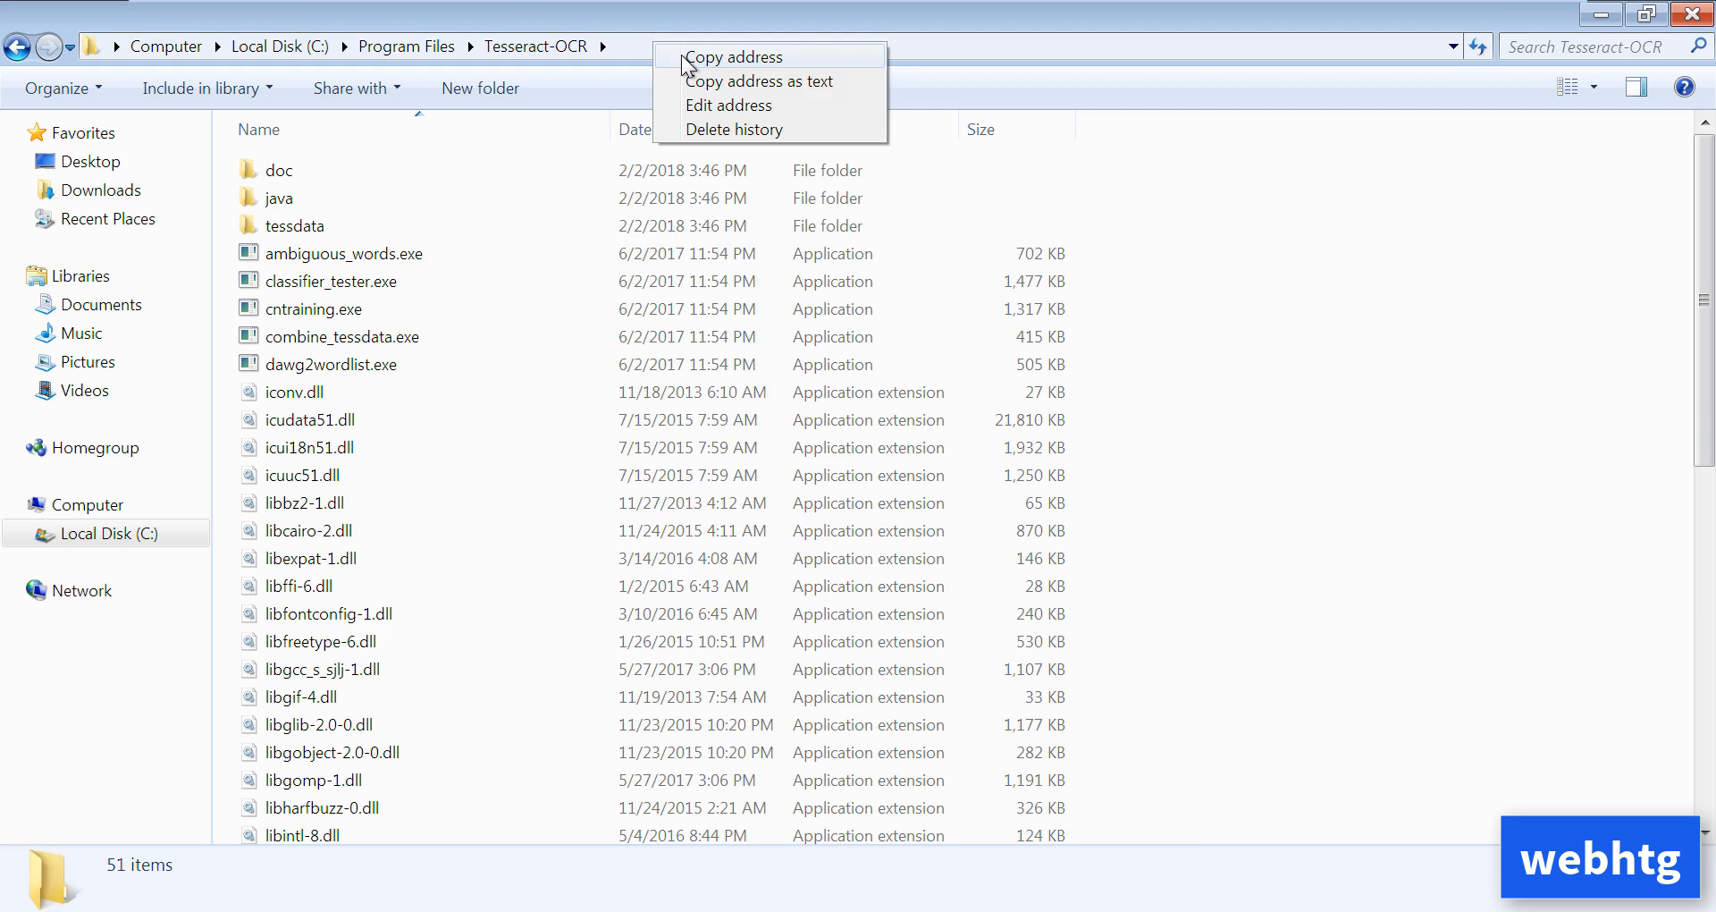
pyautogui.click(685, 57)
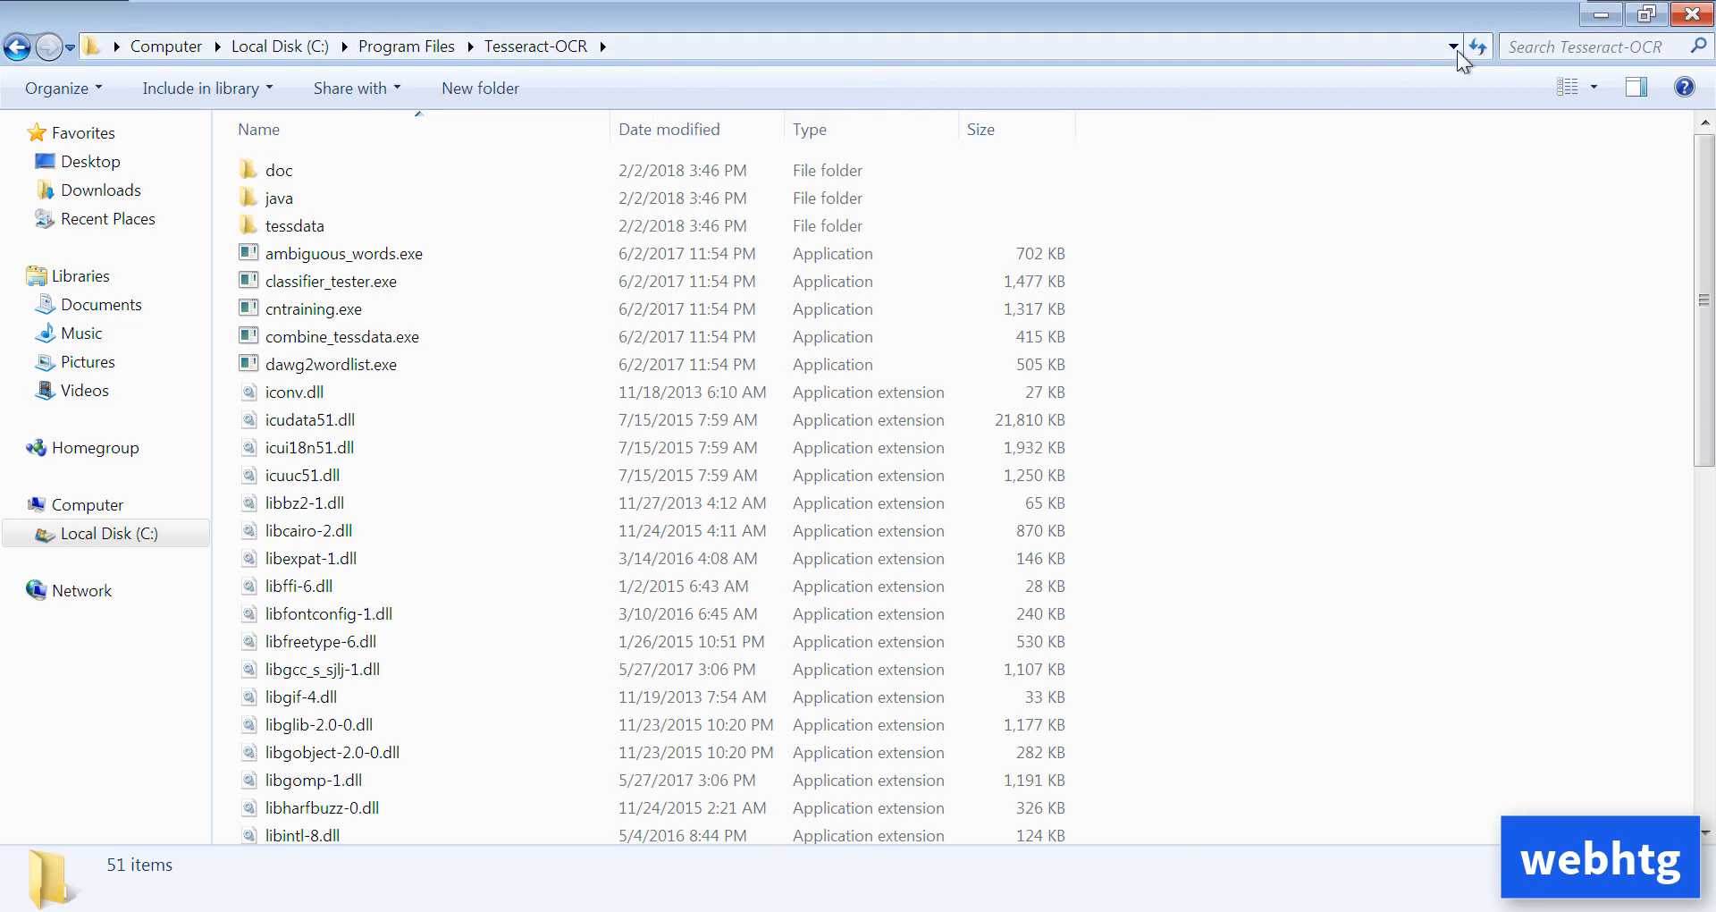
pyautogui.click(1601, 15)
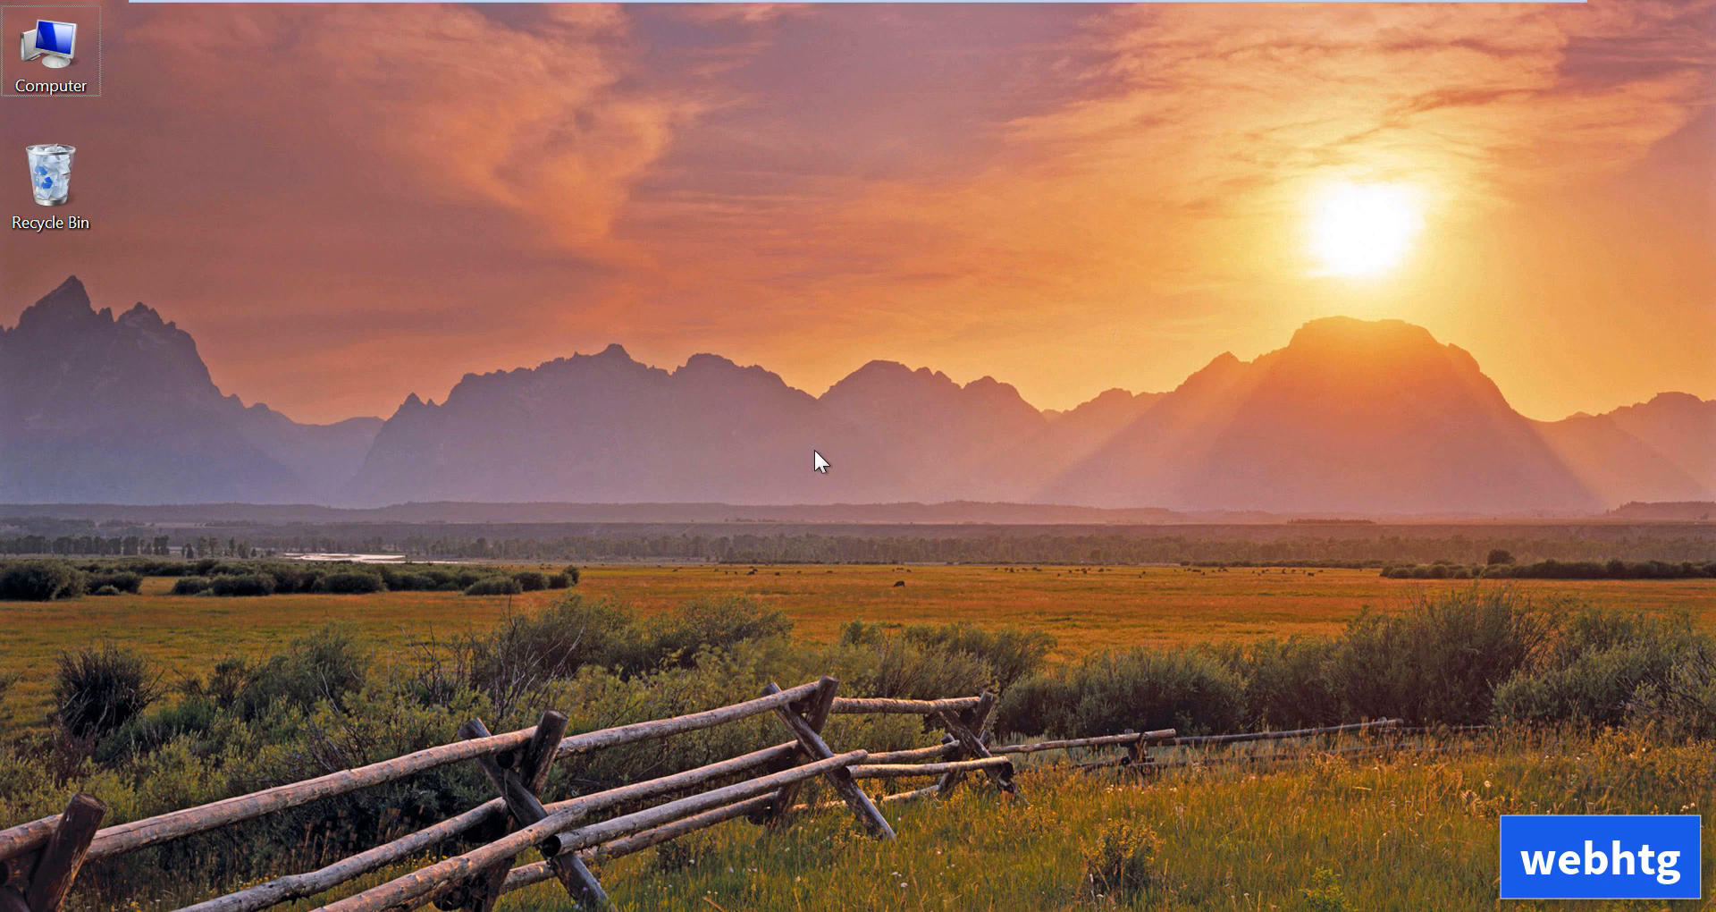
# Run sysdm.cpl and open the Environment Variables settings from the advanced System Properties
pyautogui.press('super+r')
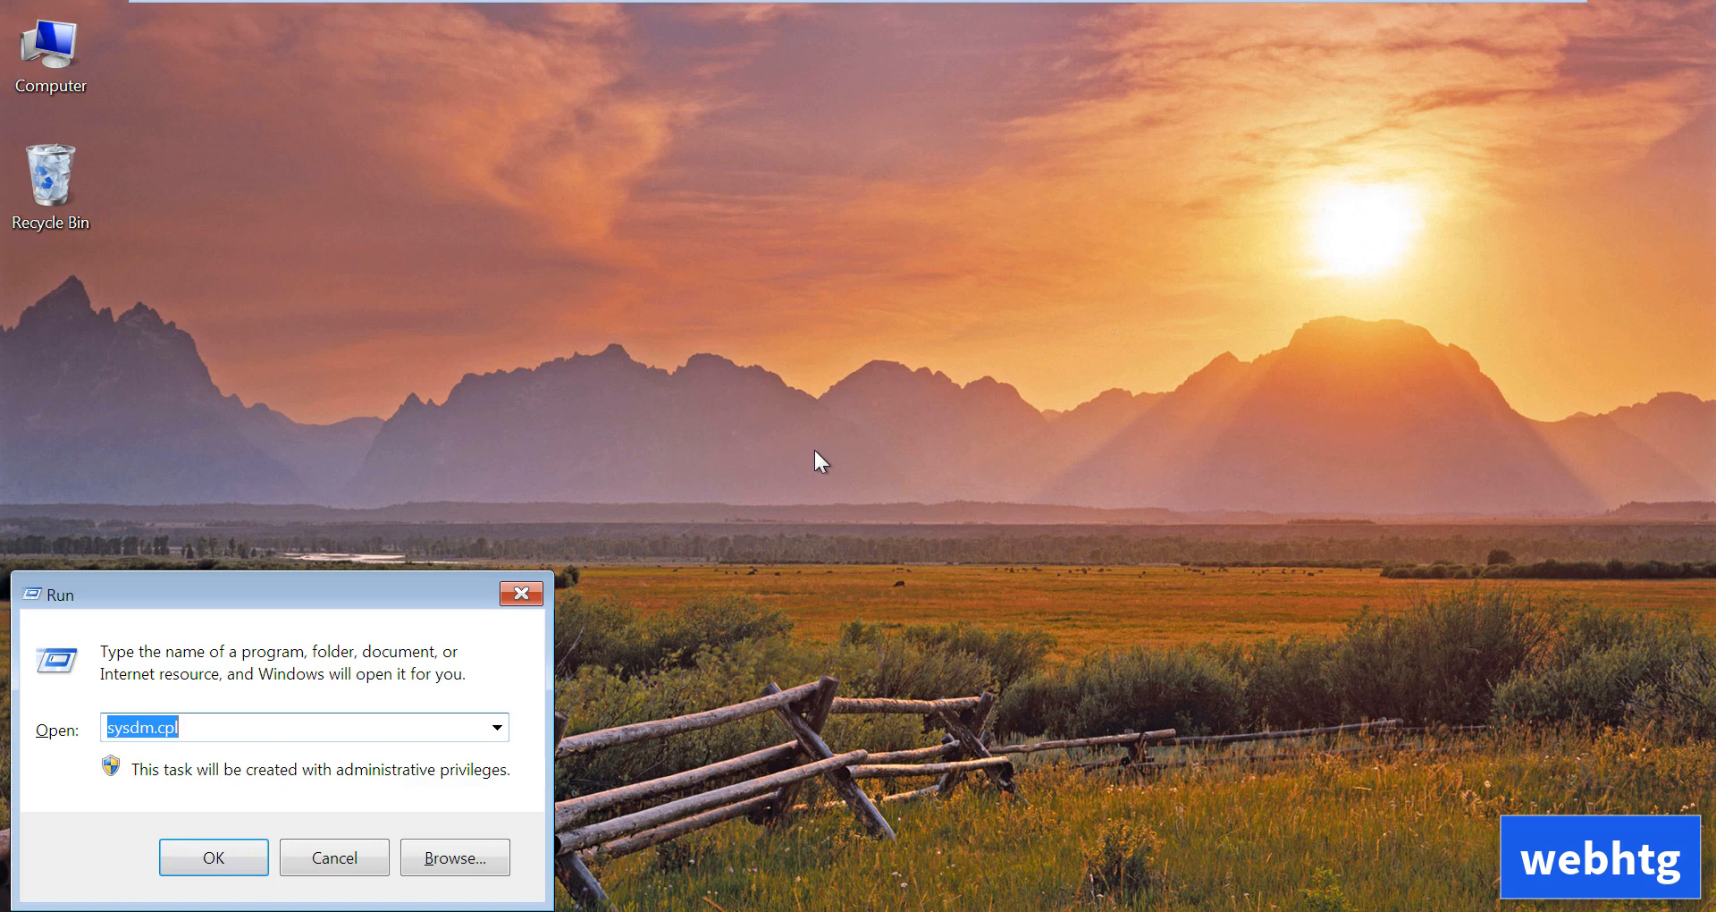
pyautogui.moveTo(362, 588); pyautogui.dragTo(921, 291)
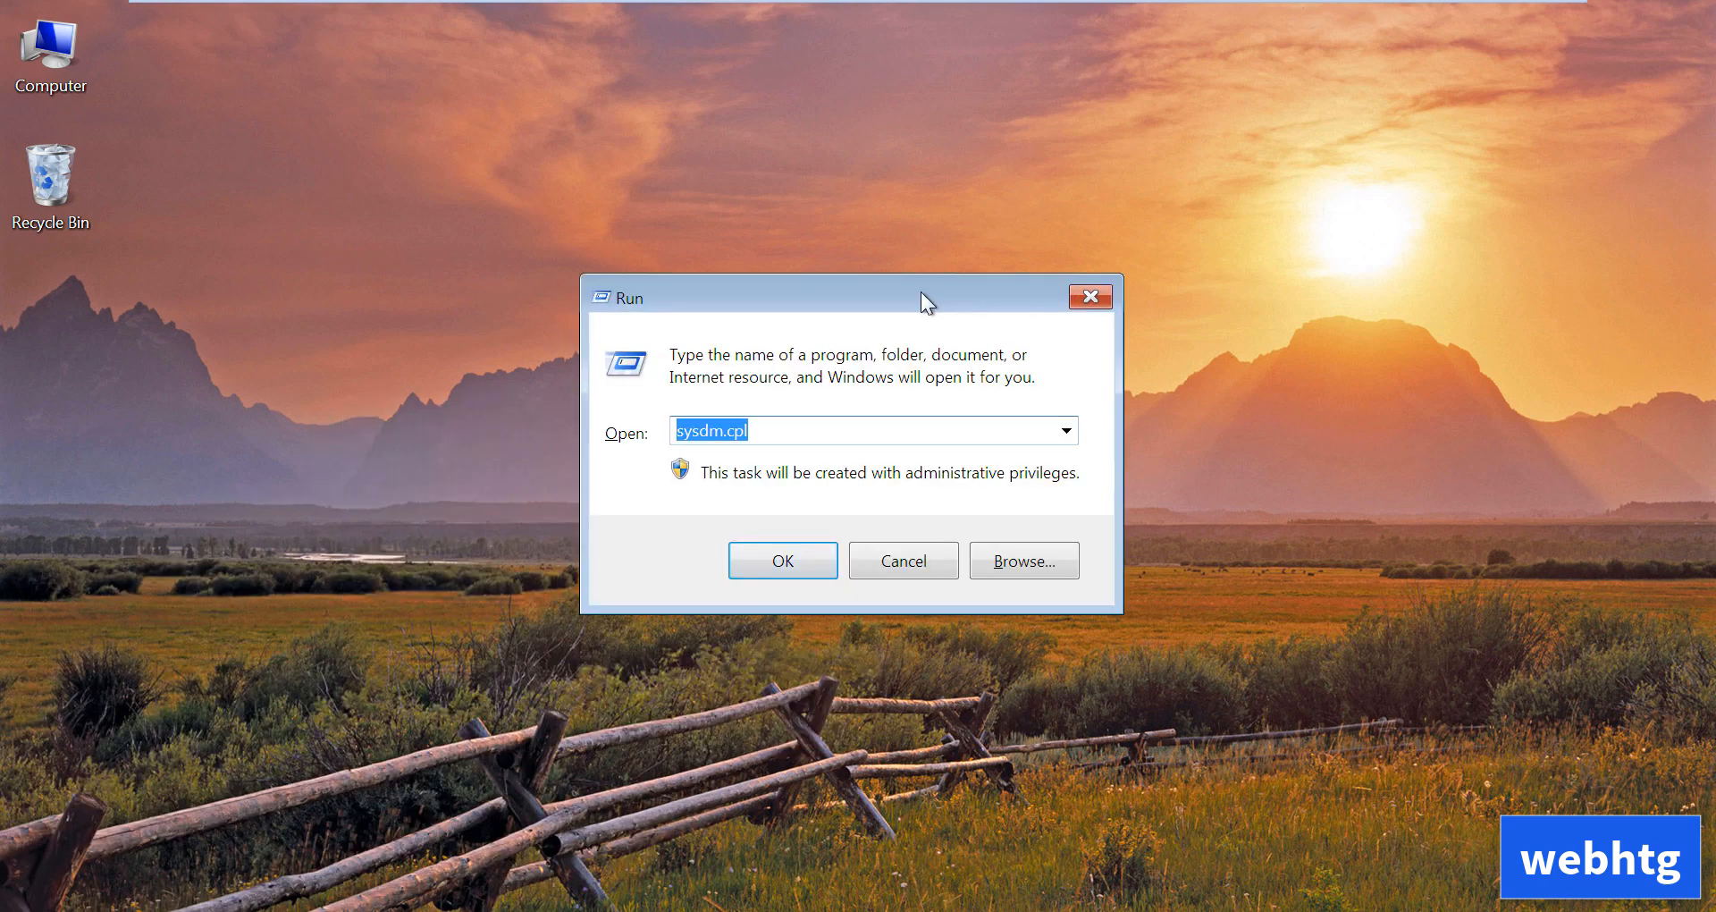
pyautogui.click(882, 435)
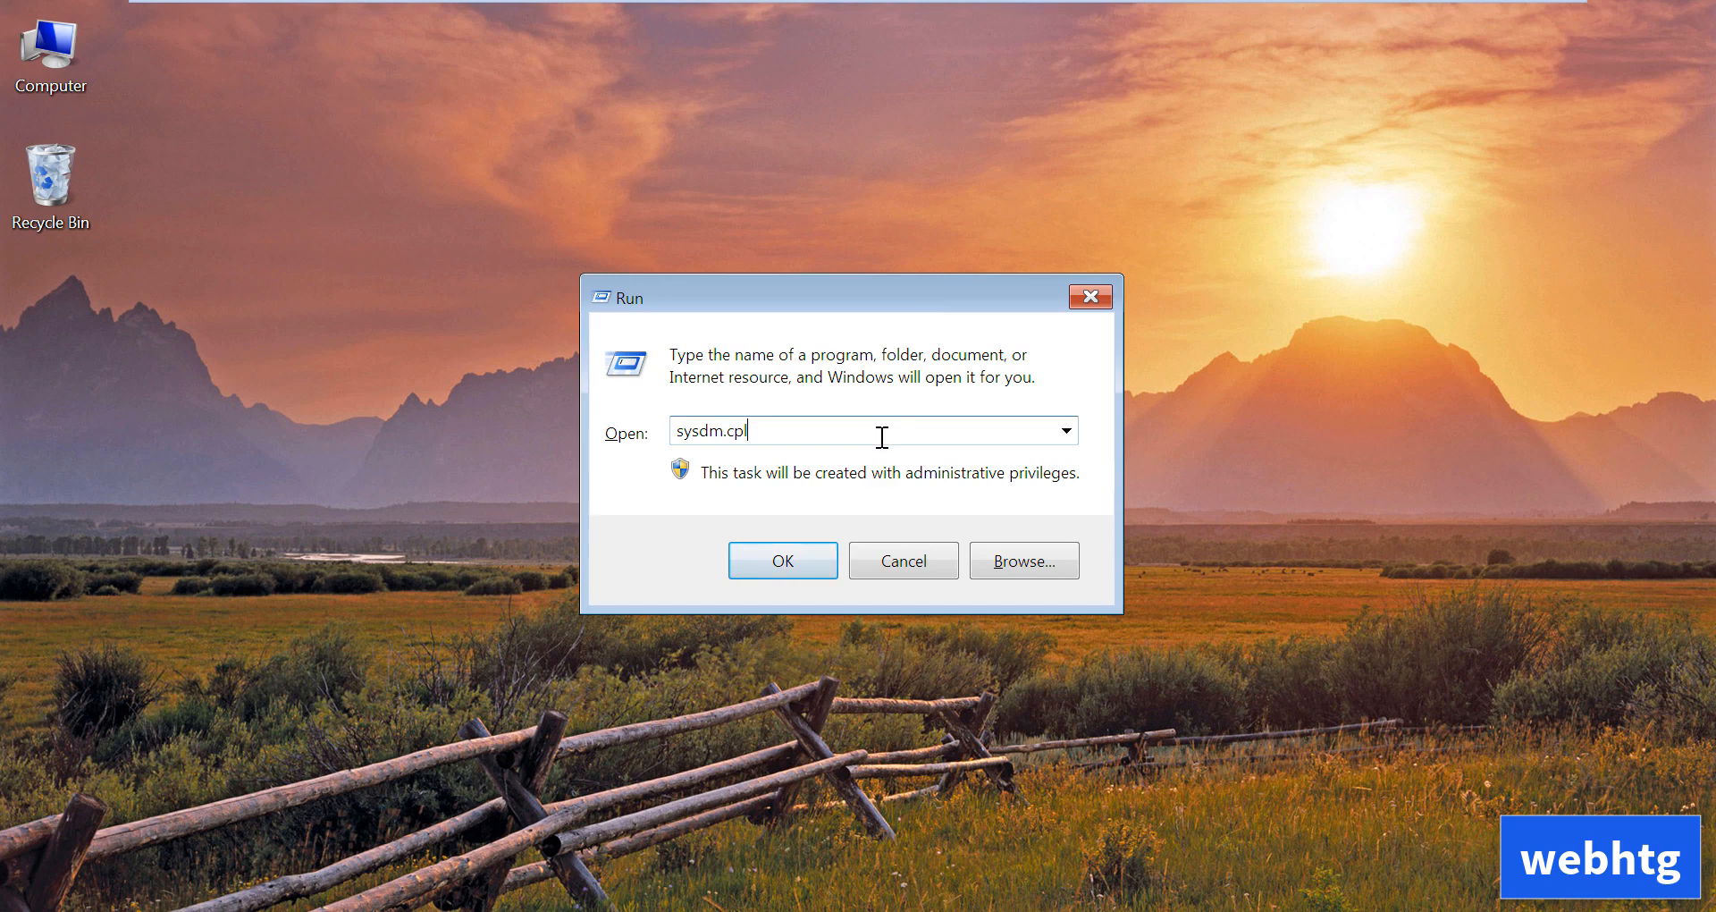
pyautogui.click(808, 558)
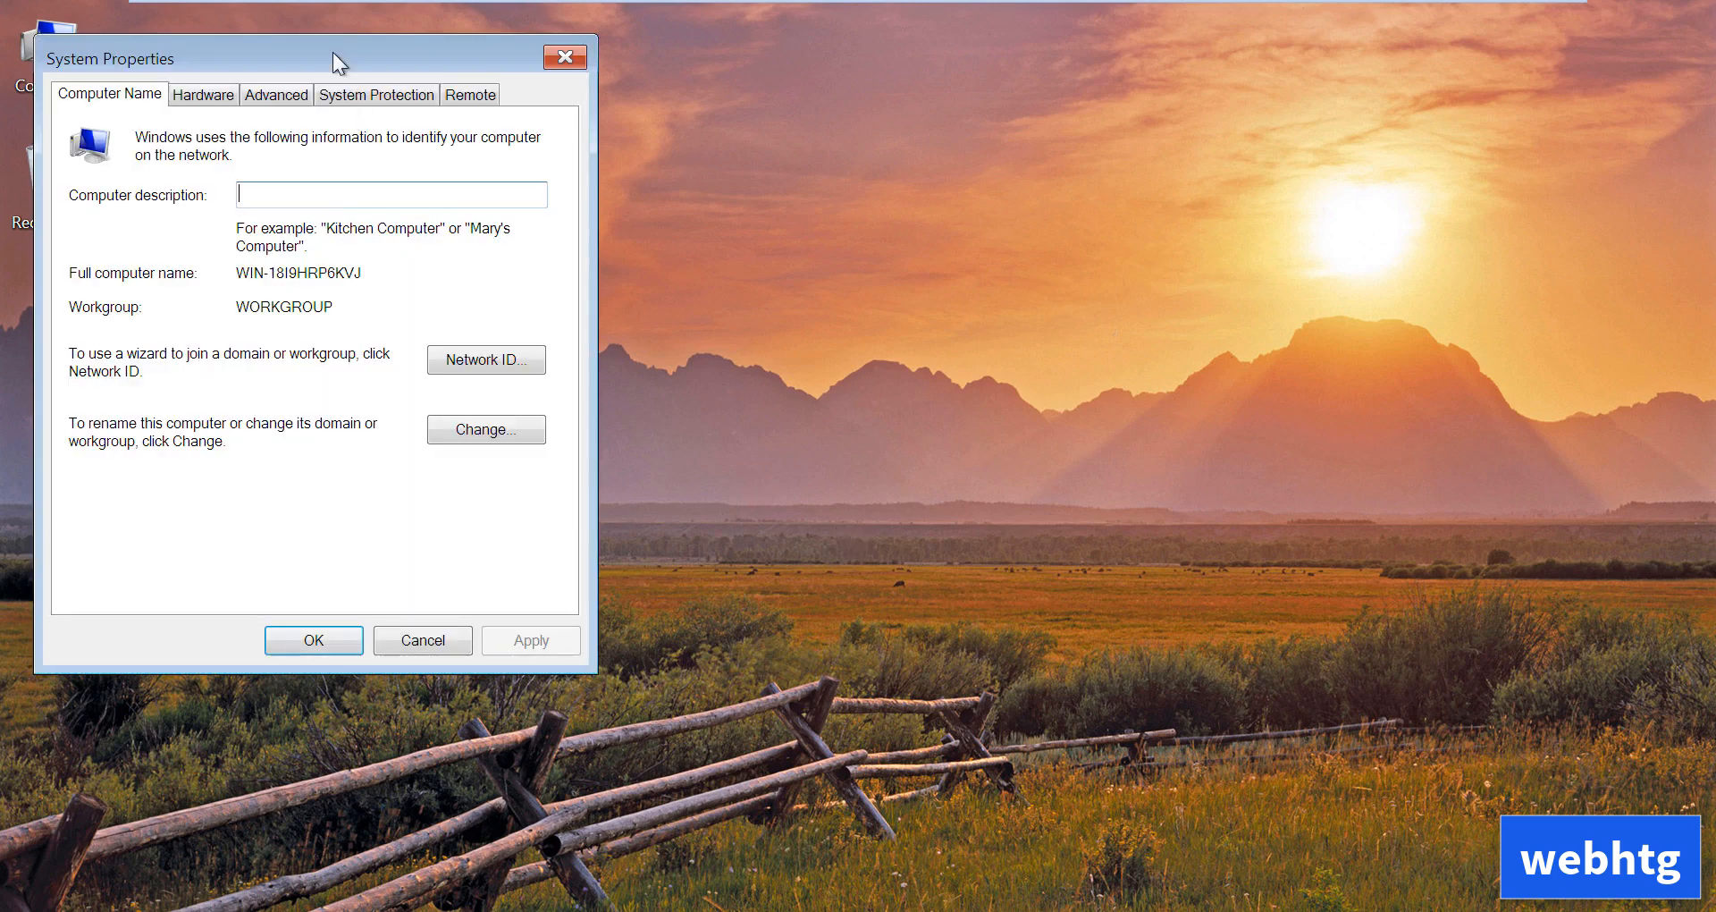
pyautogui.moveTo(332, 52); pyautogui.dragTo(858, 104)
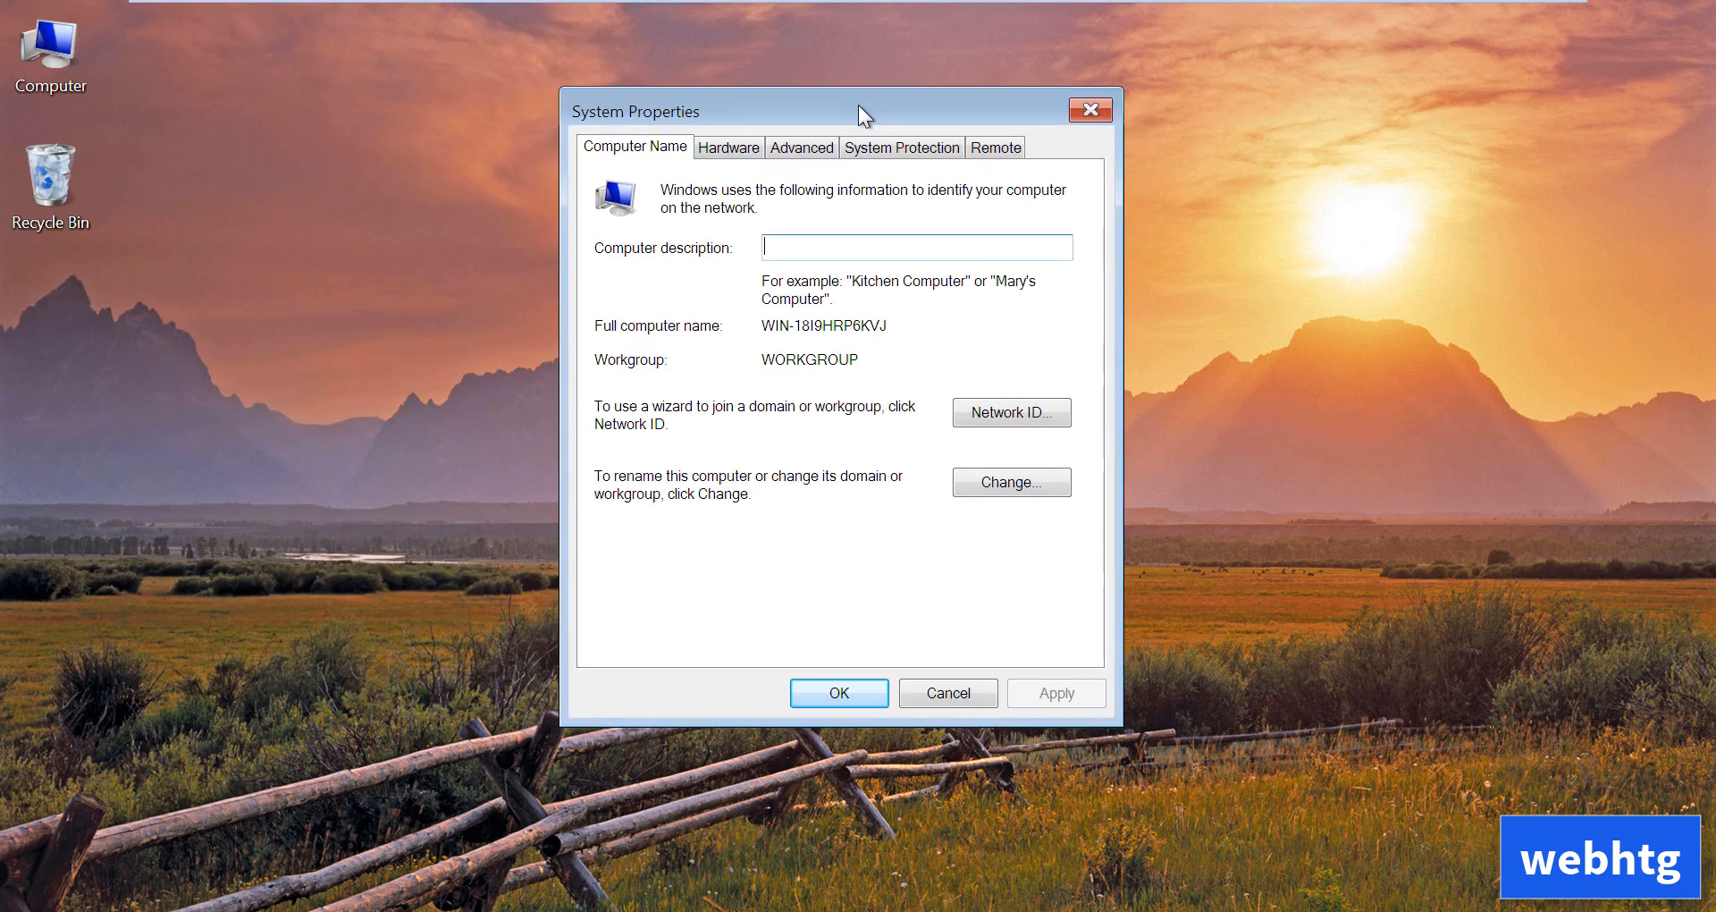
pyautogui.click(805, 150)
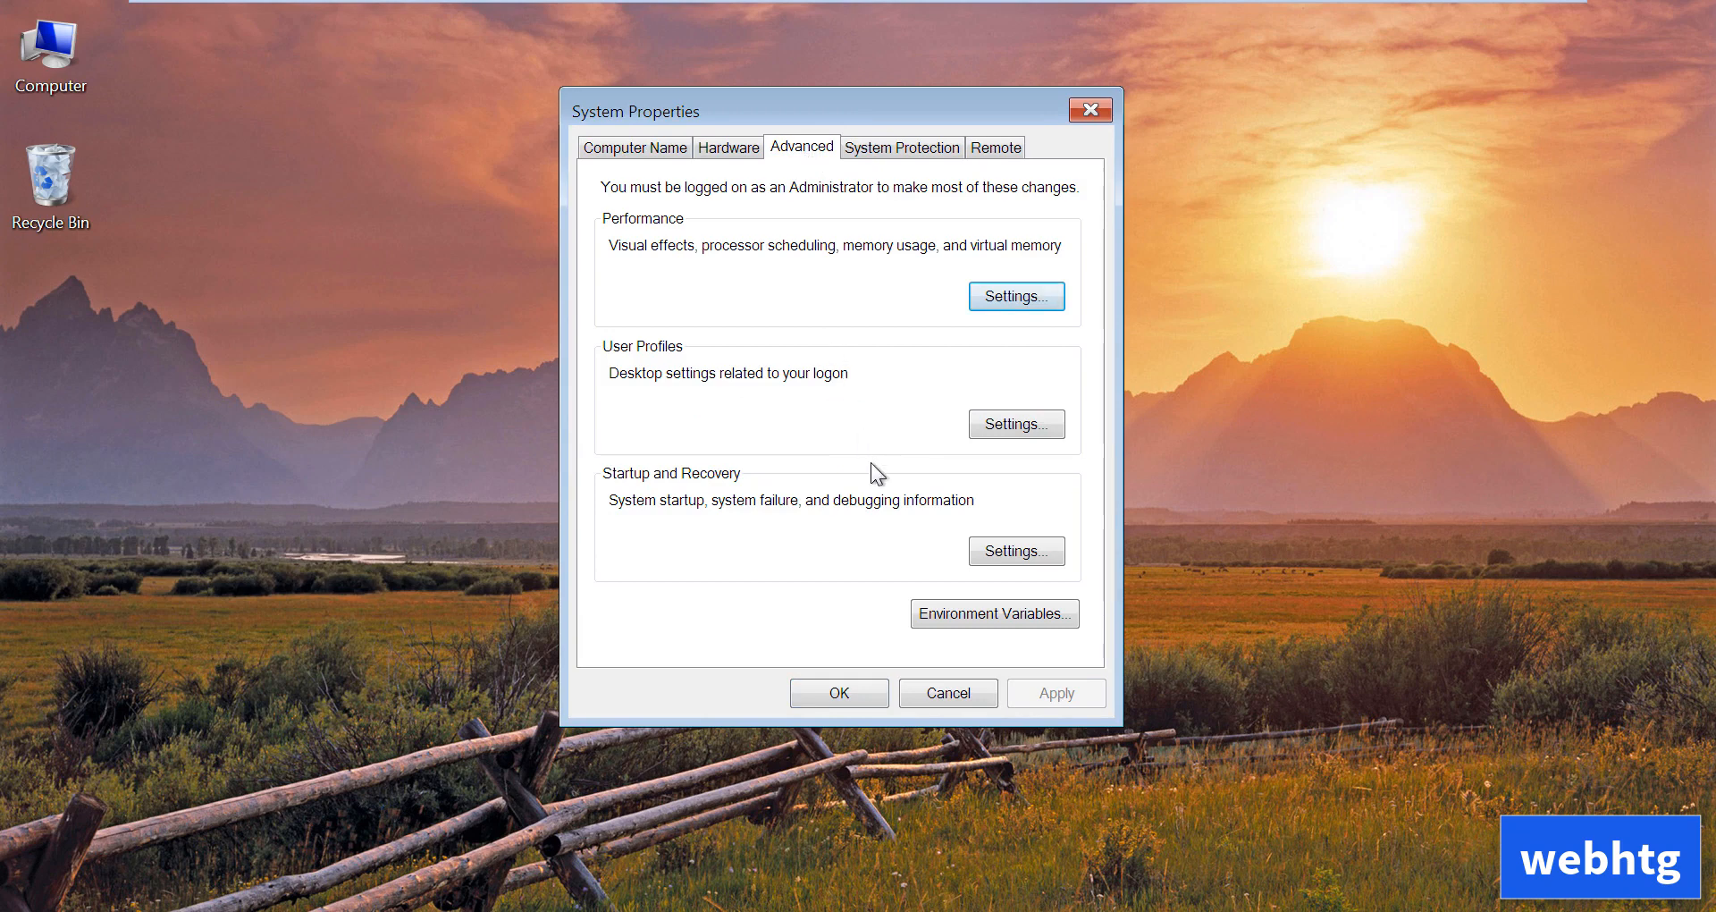
pyautogui.click(994, 617)
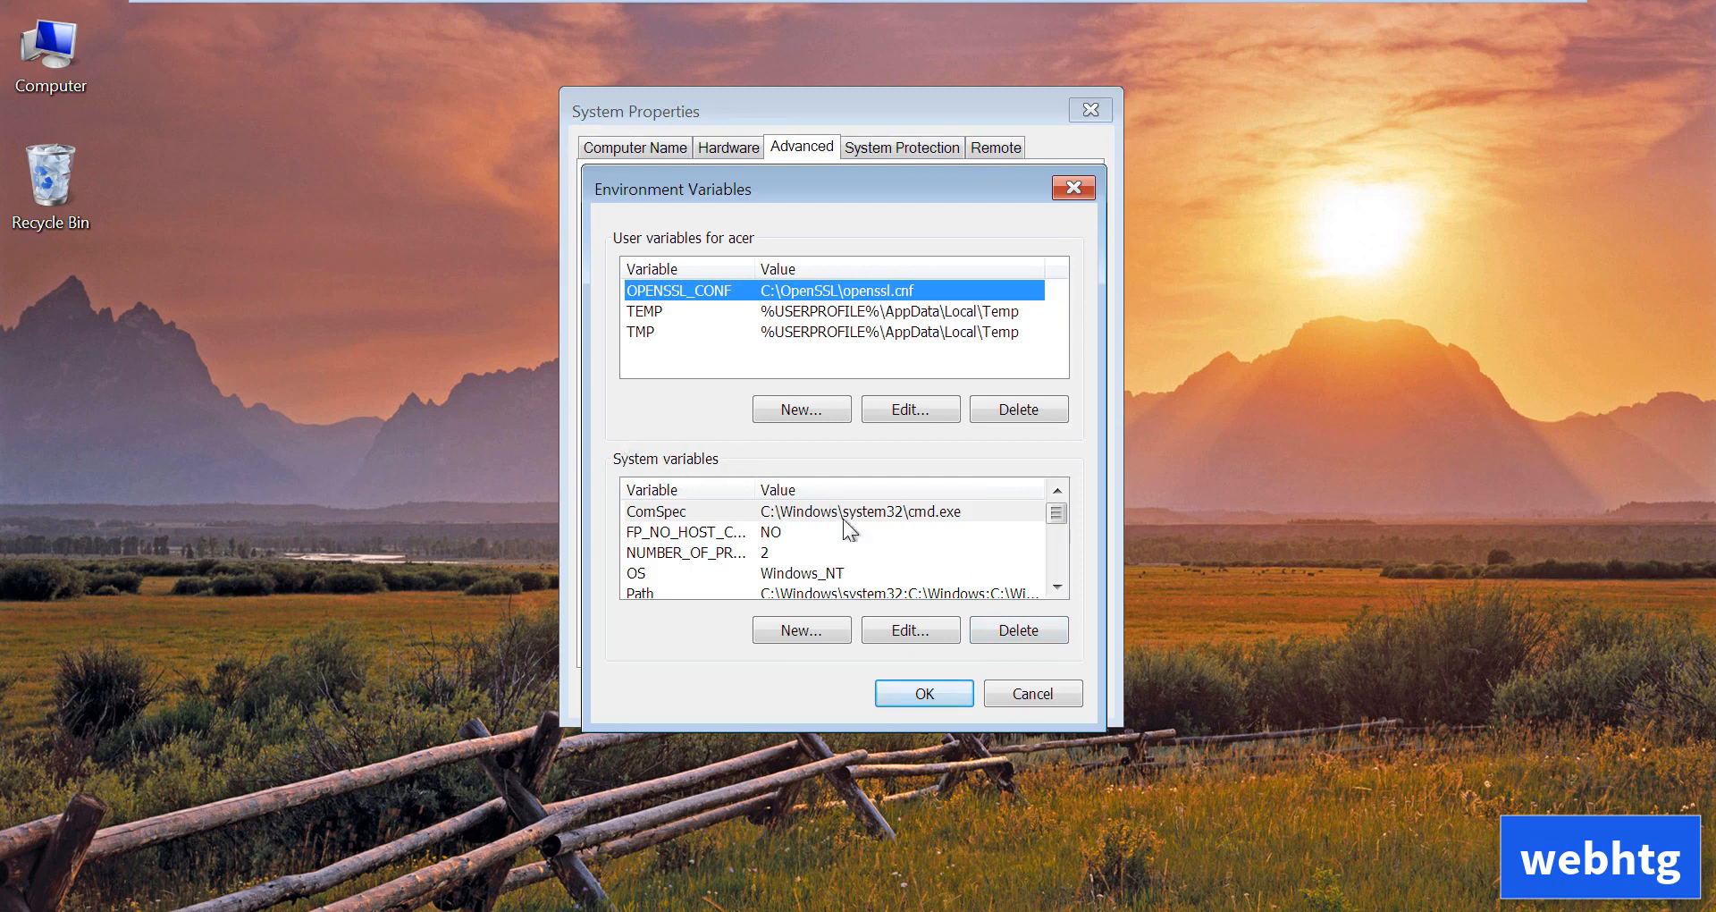
# Append a semicolon and the copied folder path C:\Program Files\Tesseract-OCR to the Path system variable
pyautogui.click(1058, 585)
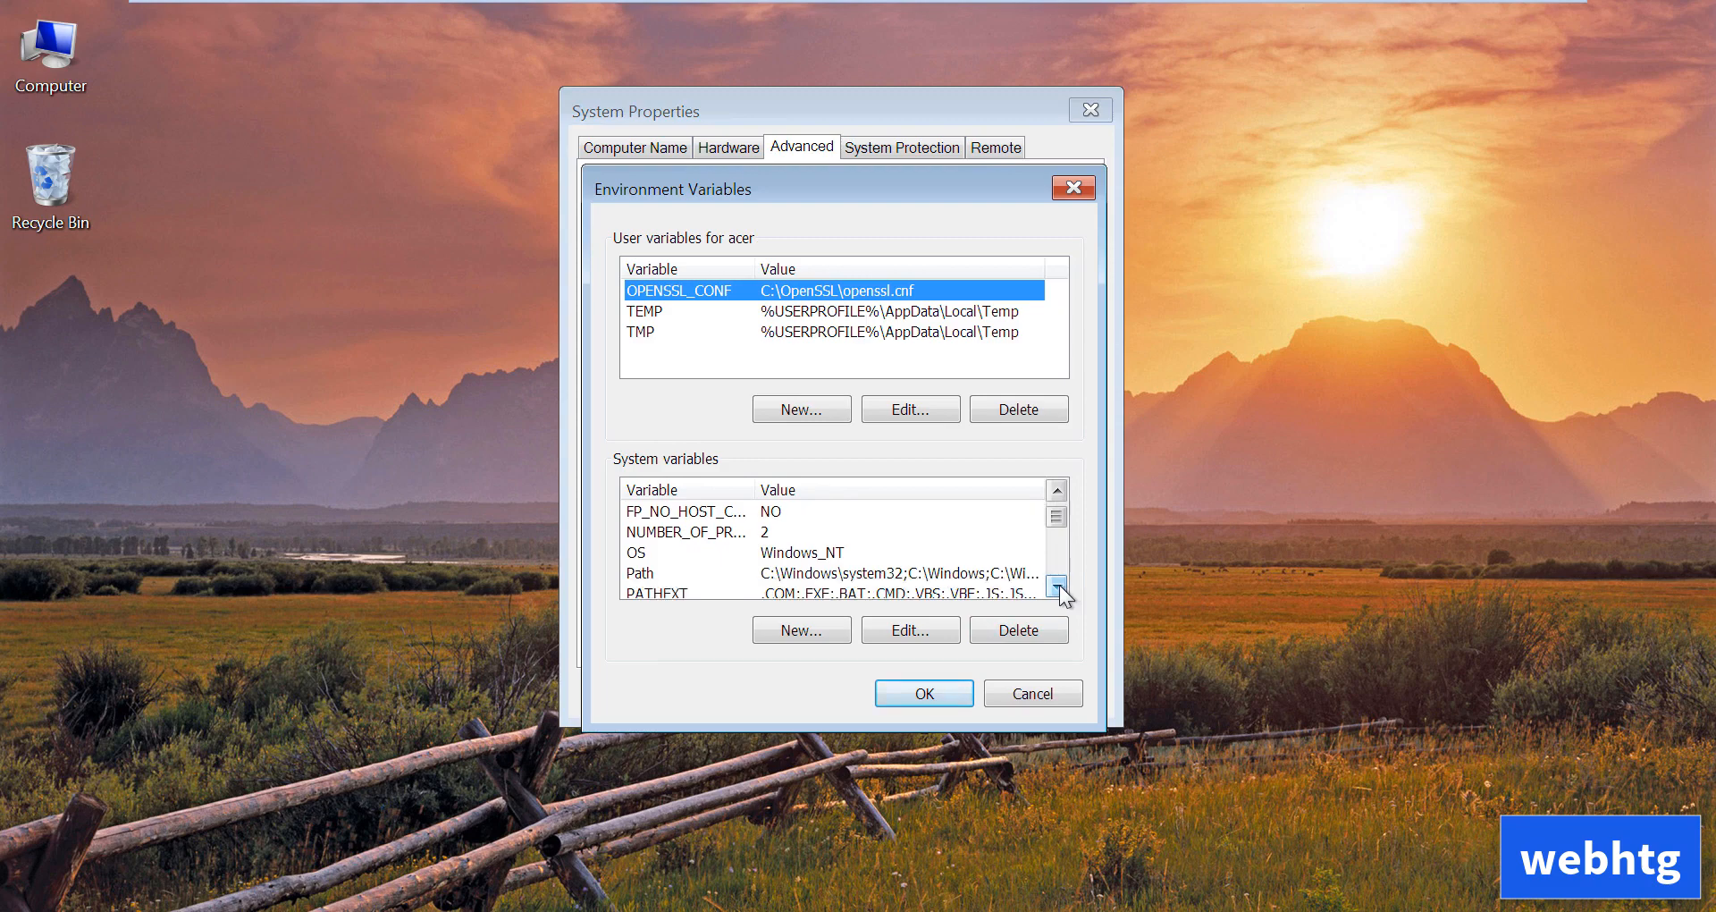
pyautogui.click(1056, 585)
pyautogui.click(1056, 585)
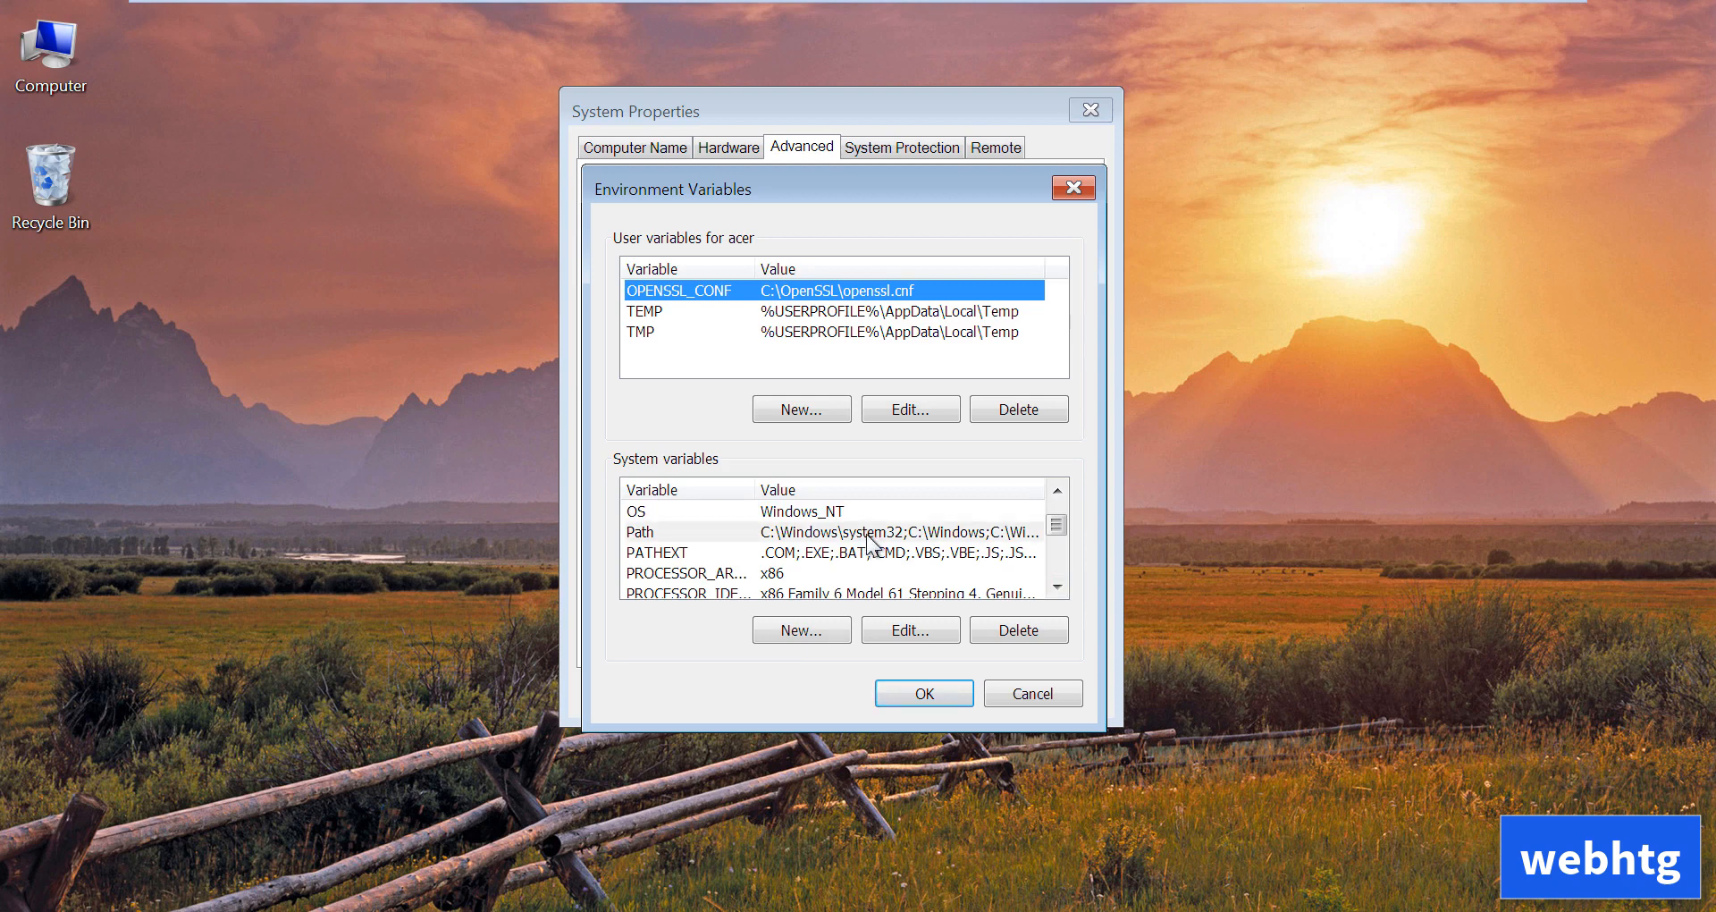
pyautogui.click(854, 533)
pyautogui.click(908, 630)
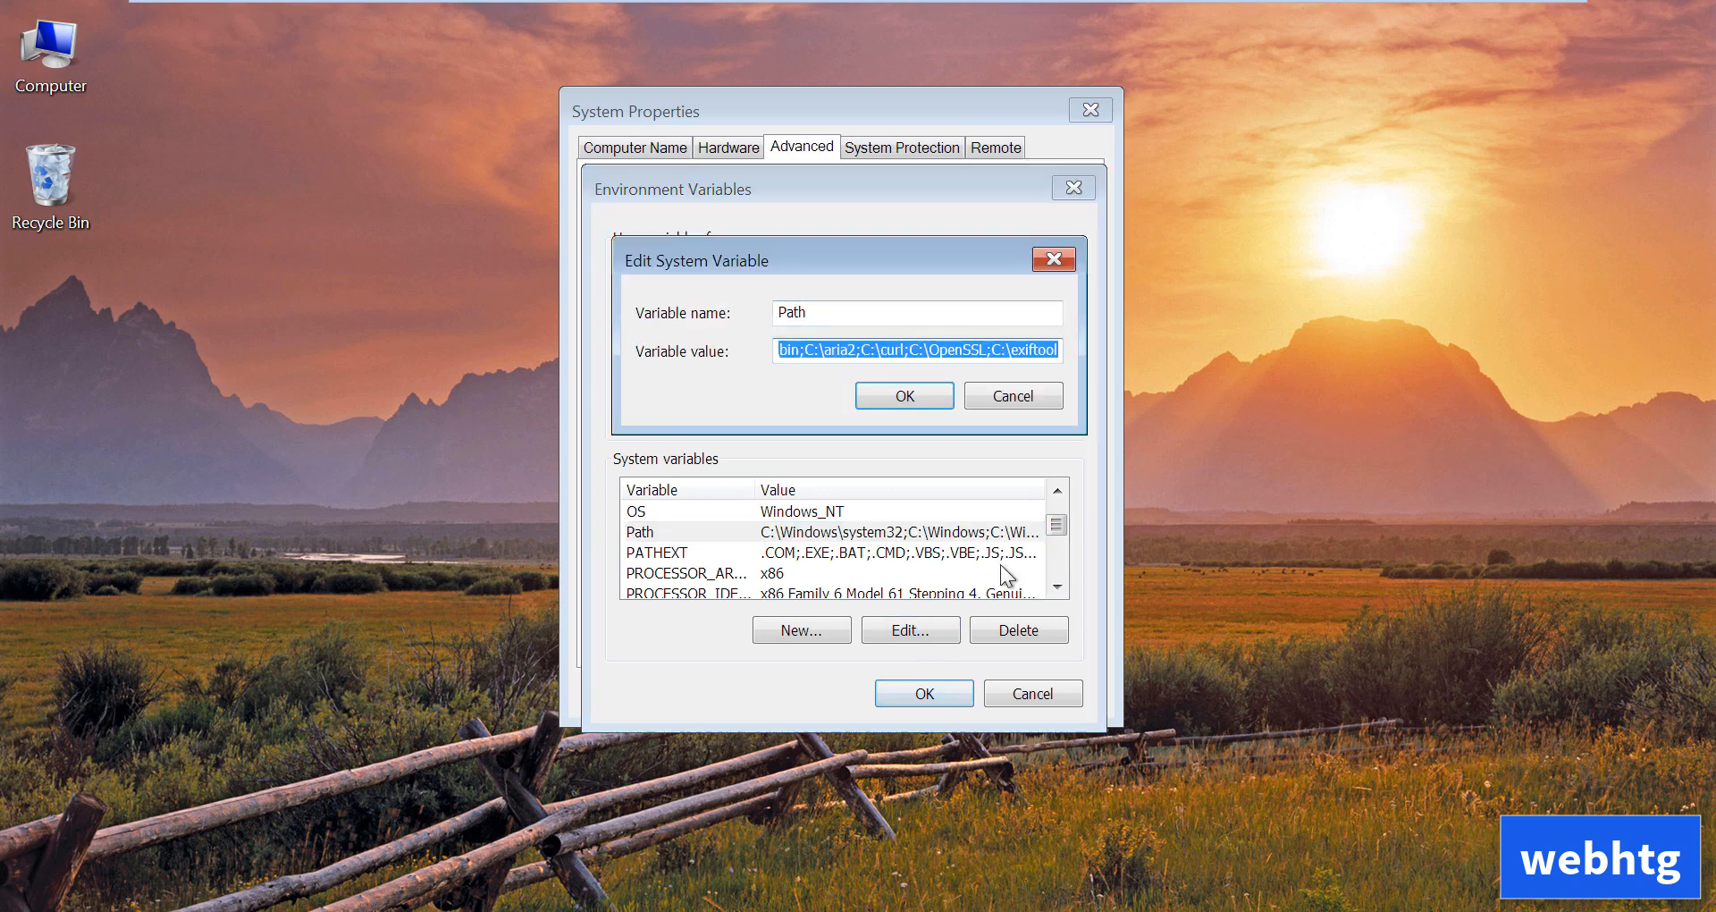
pyautogui.click(1060, 357)
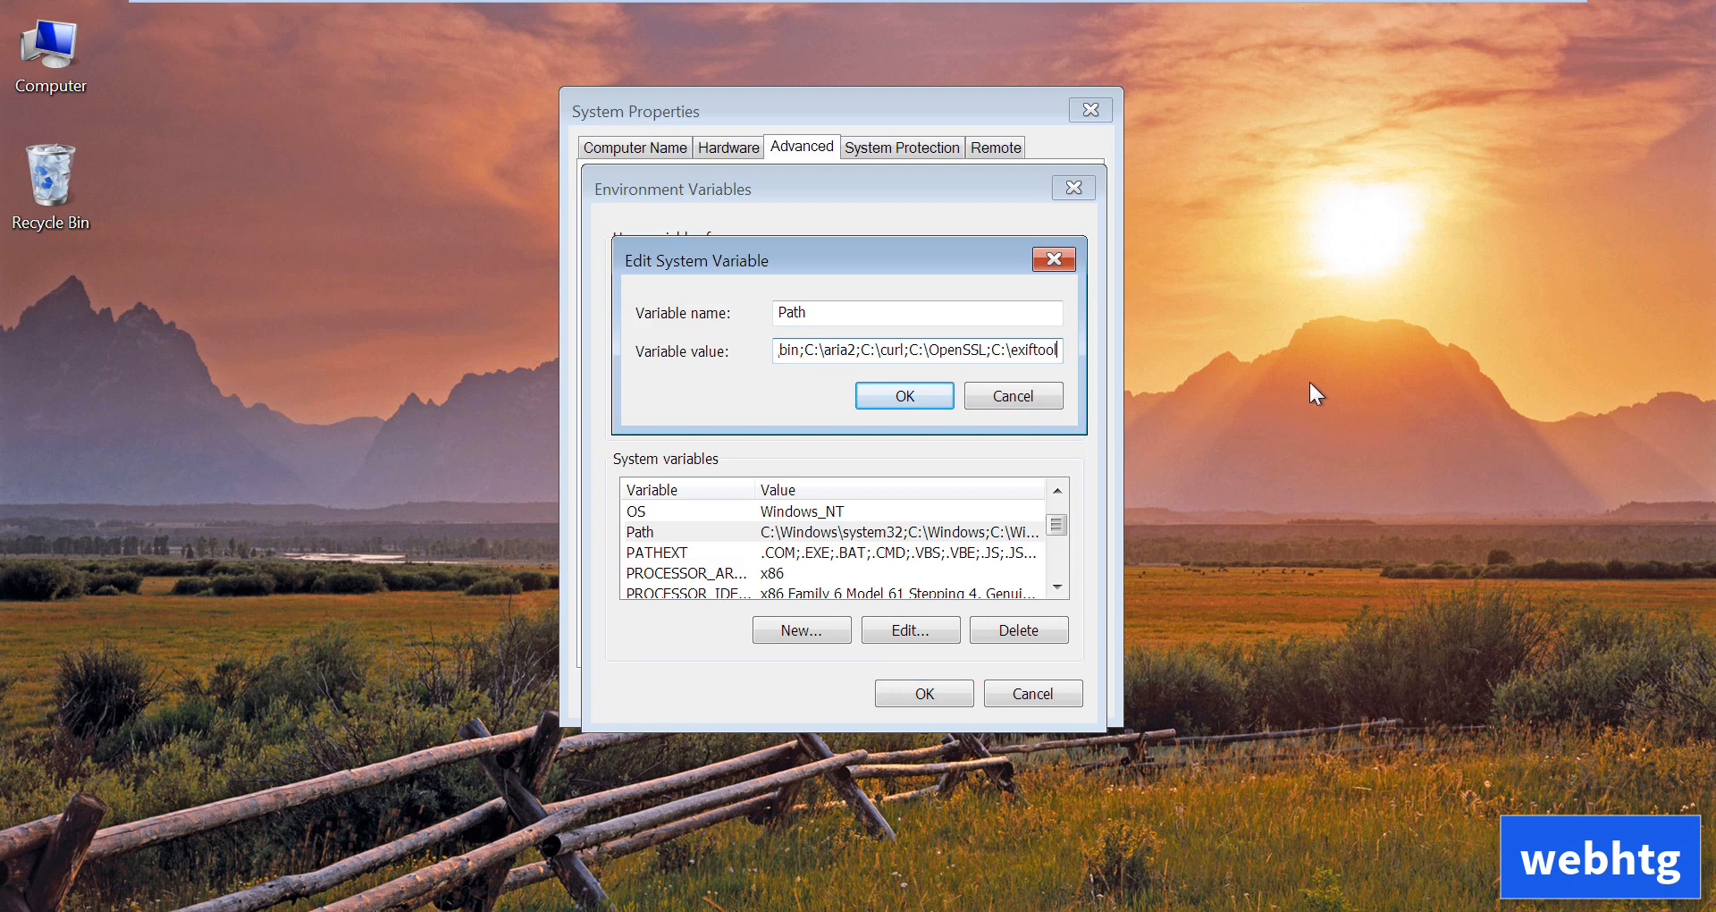
pyautogui.write(';')
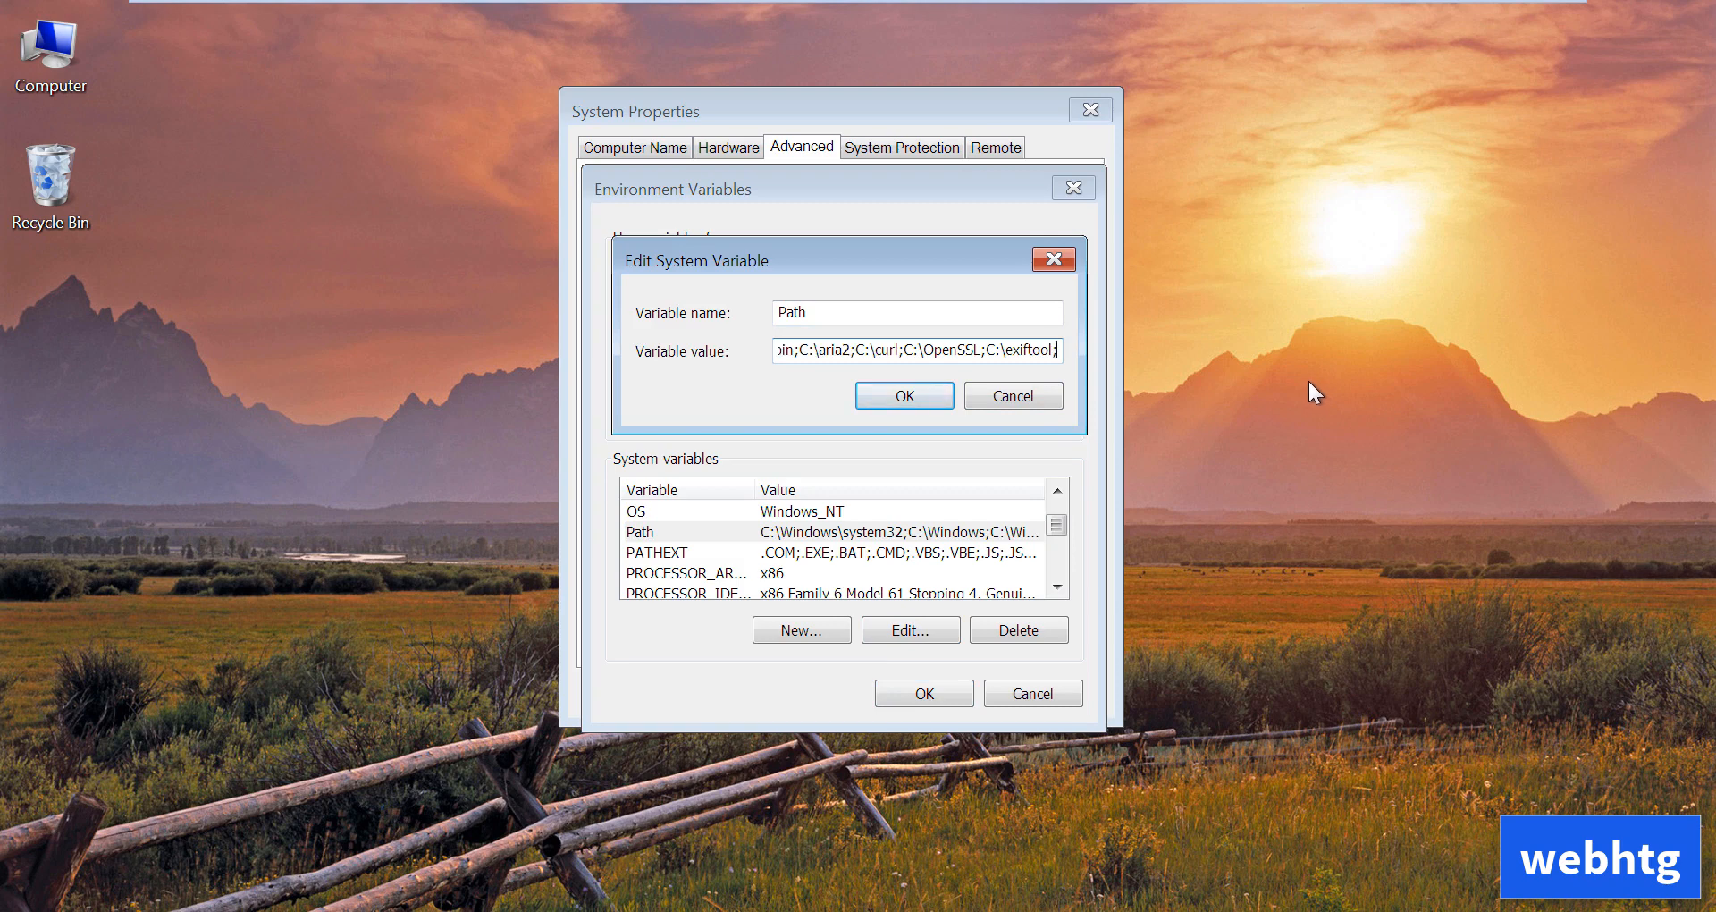
pyautogui.rightClick(1058, 350)
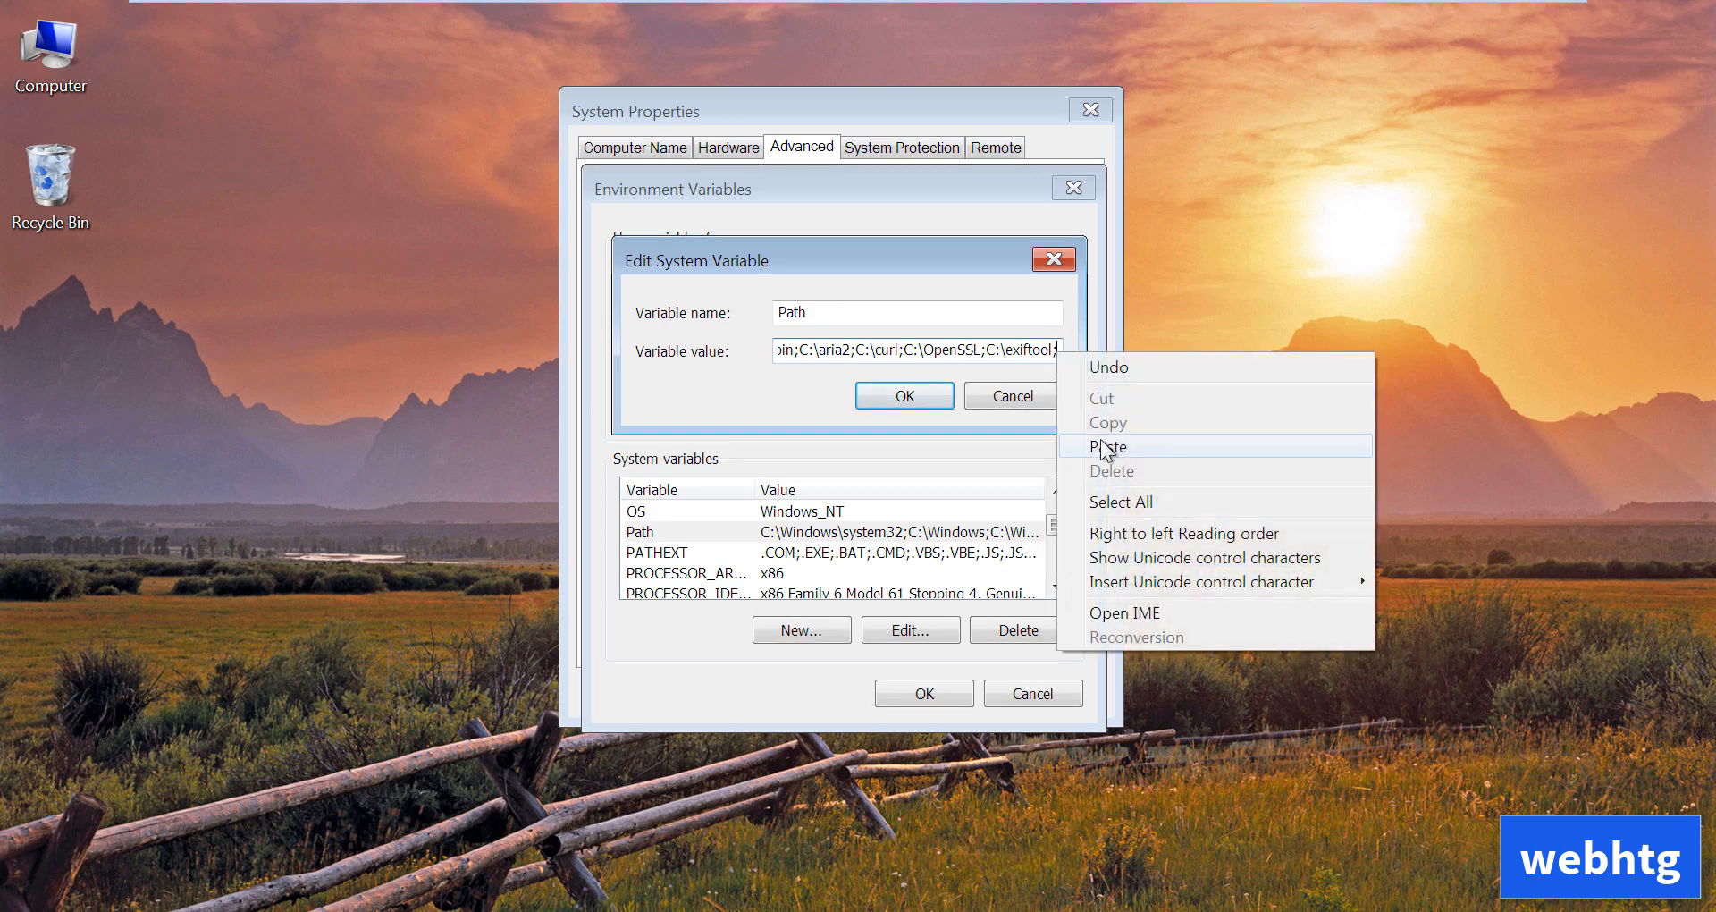
pyautogui.click(1155, 445)
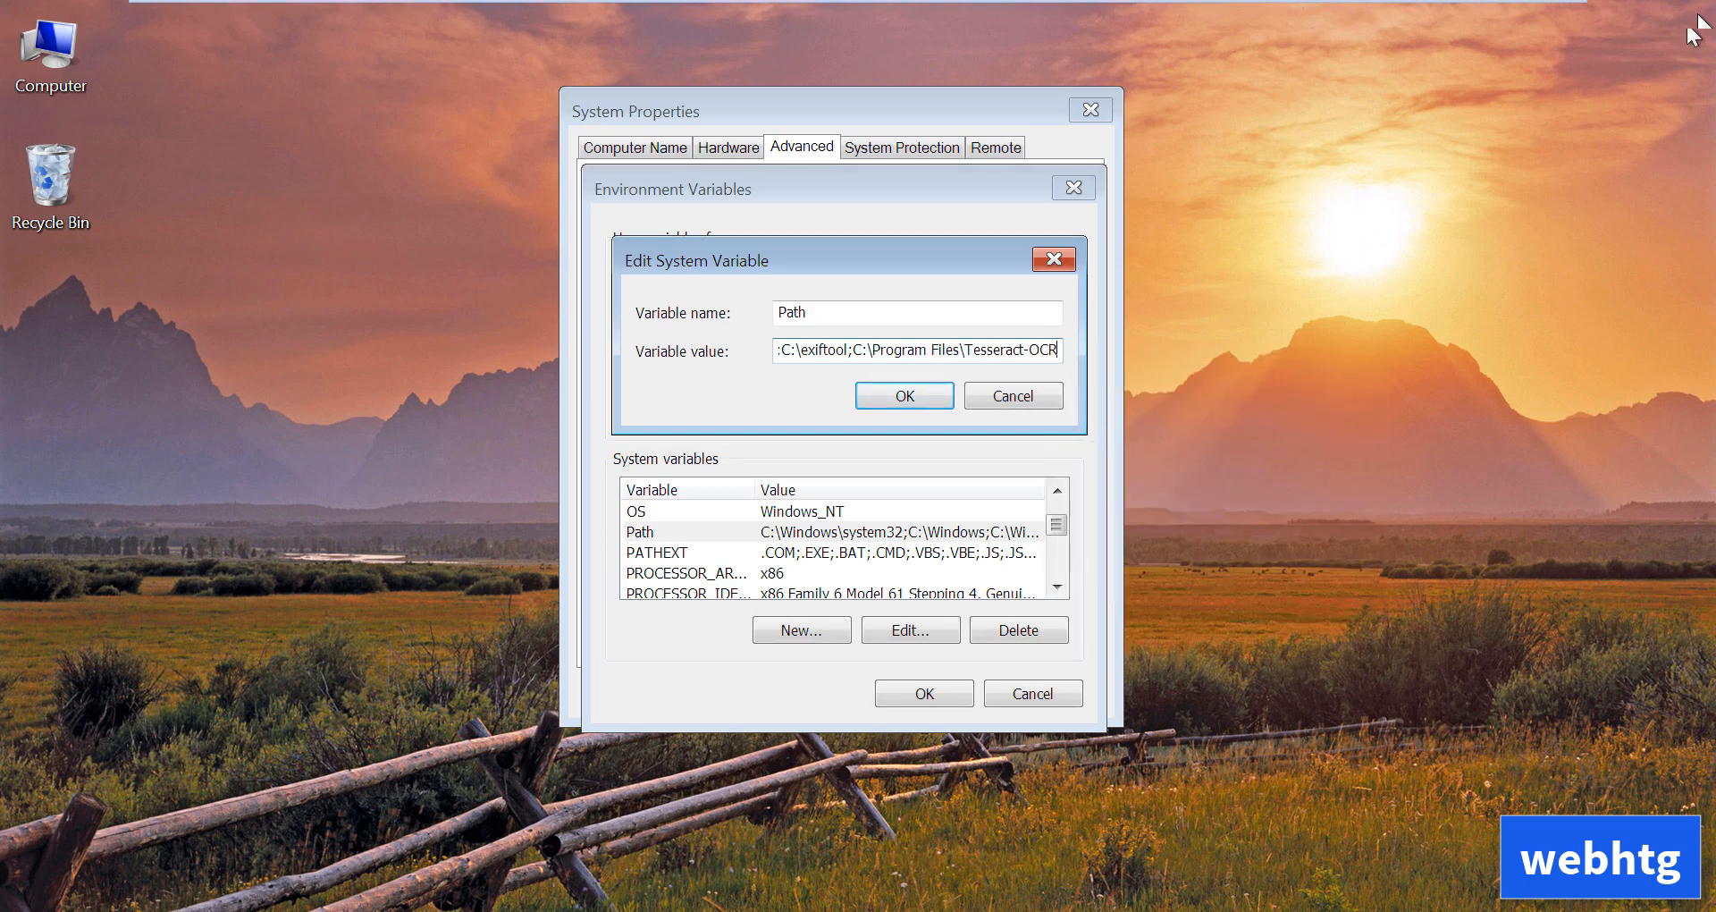
pyautogui.click(879, 394)
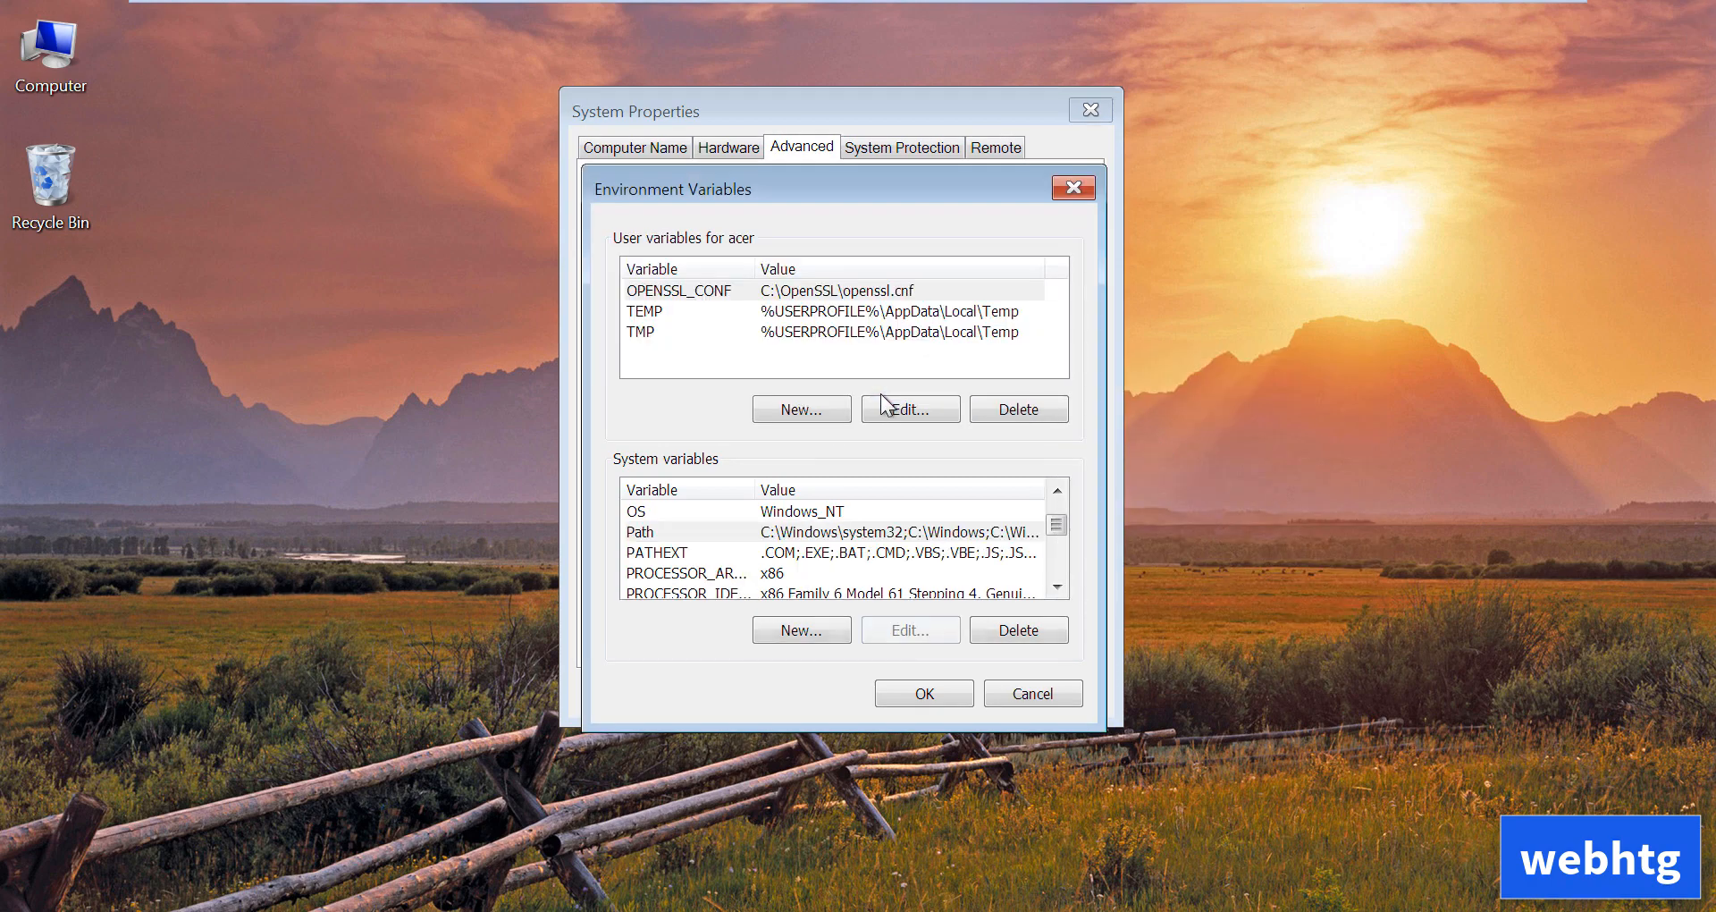
# Accept the environment variable changes and close System Properties with its settings confirmed
pyautogui.click(923, 690)
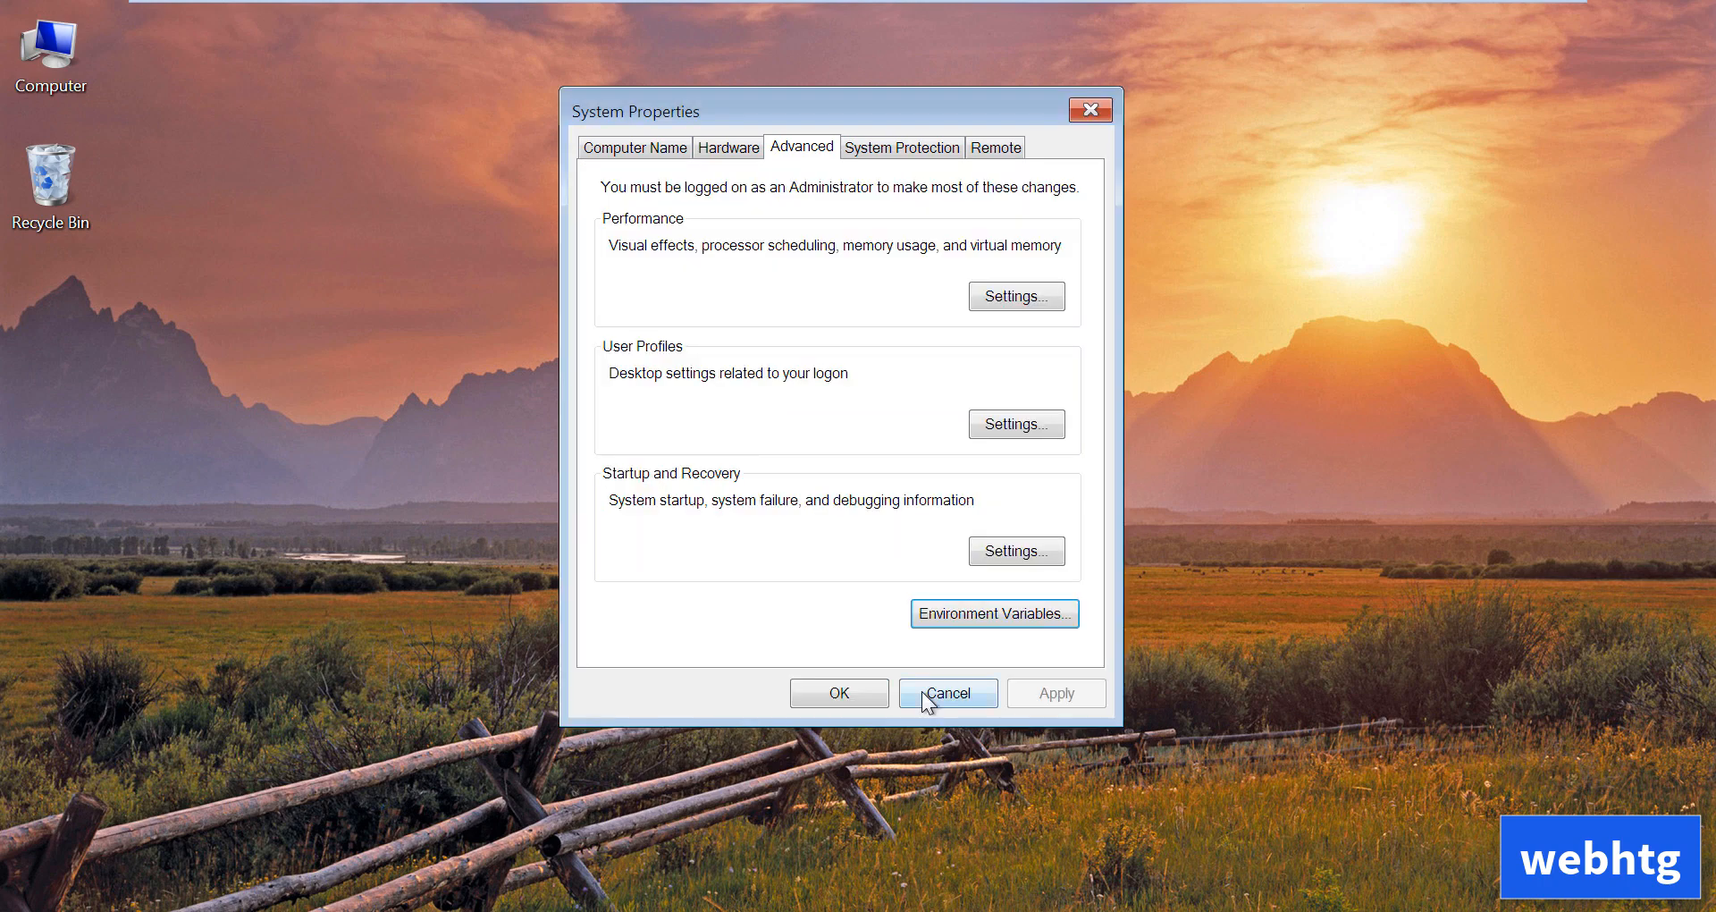
pyautogui.click(844, 694)
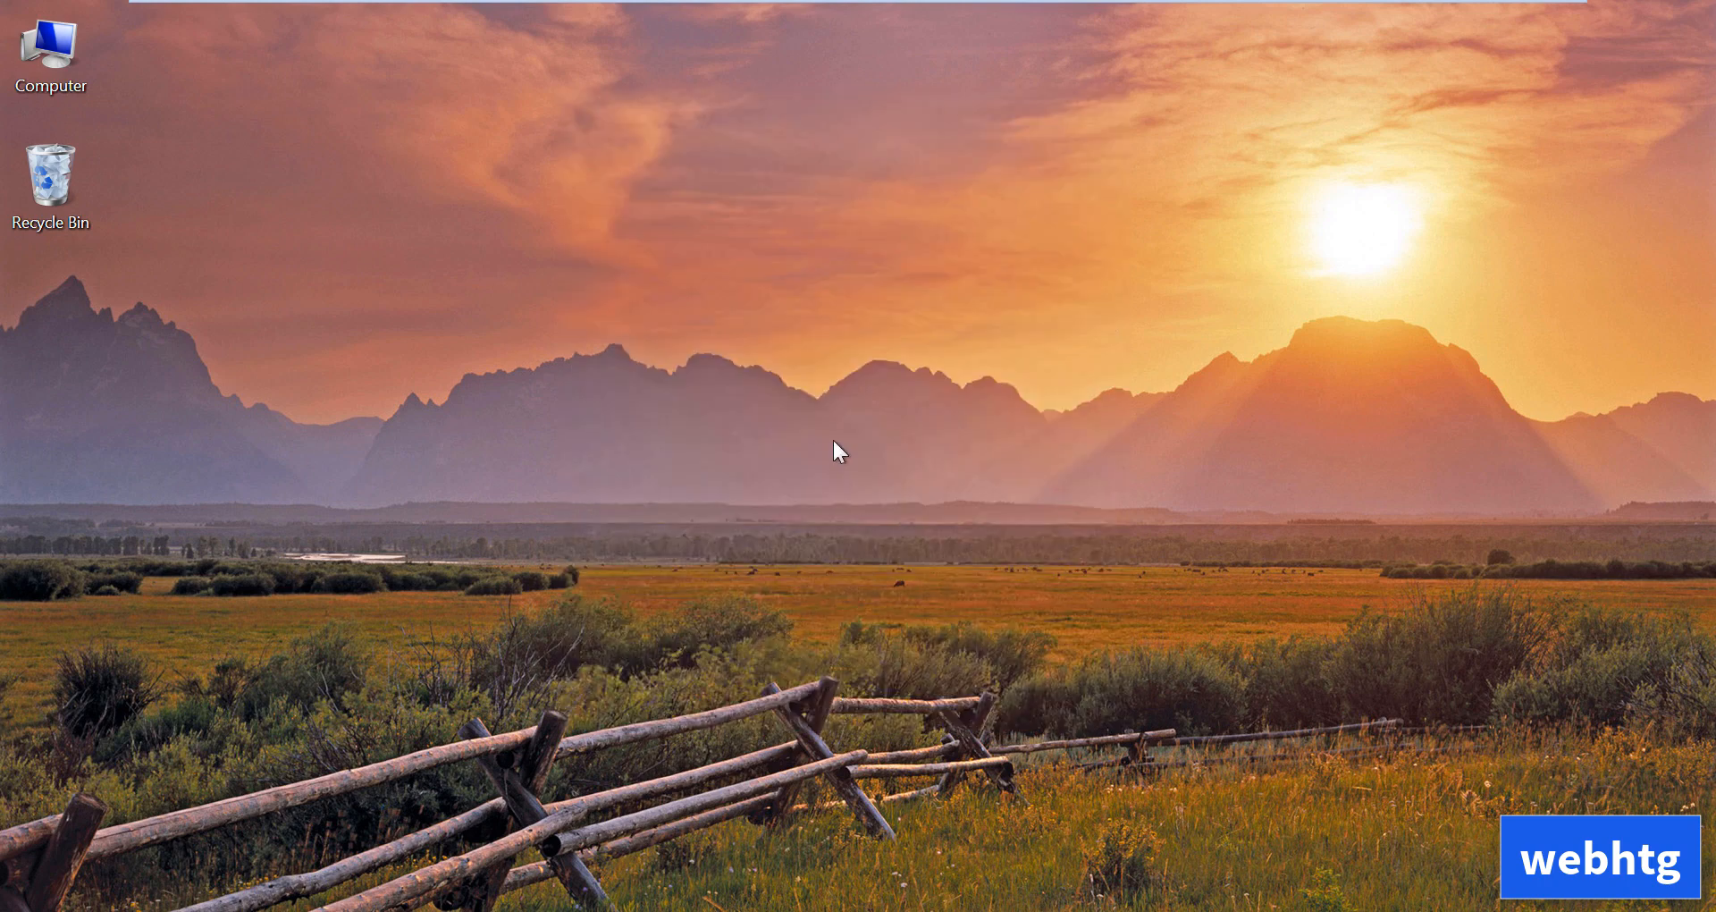
# Open a Command Prompt by running cmd and move its window towards the middle of the desktop
pyautogui.press('super+r')
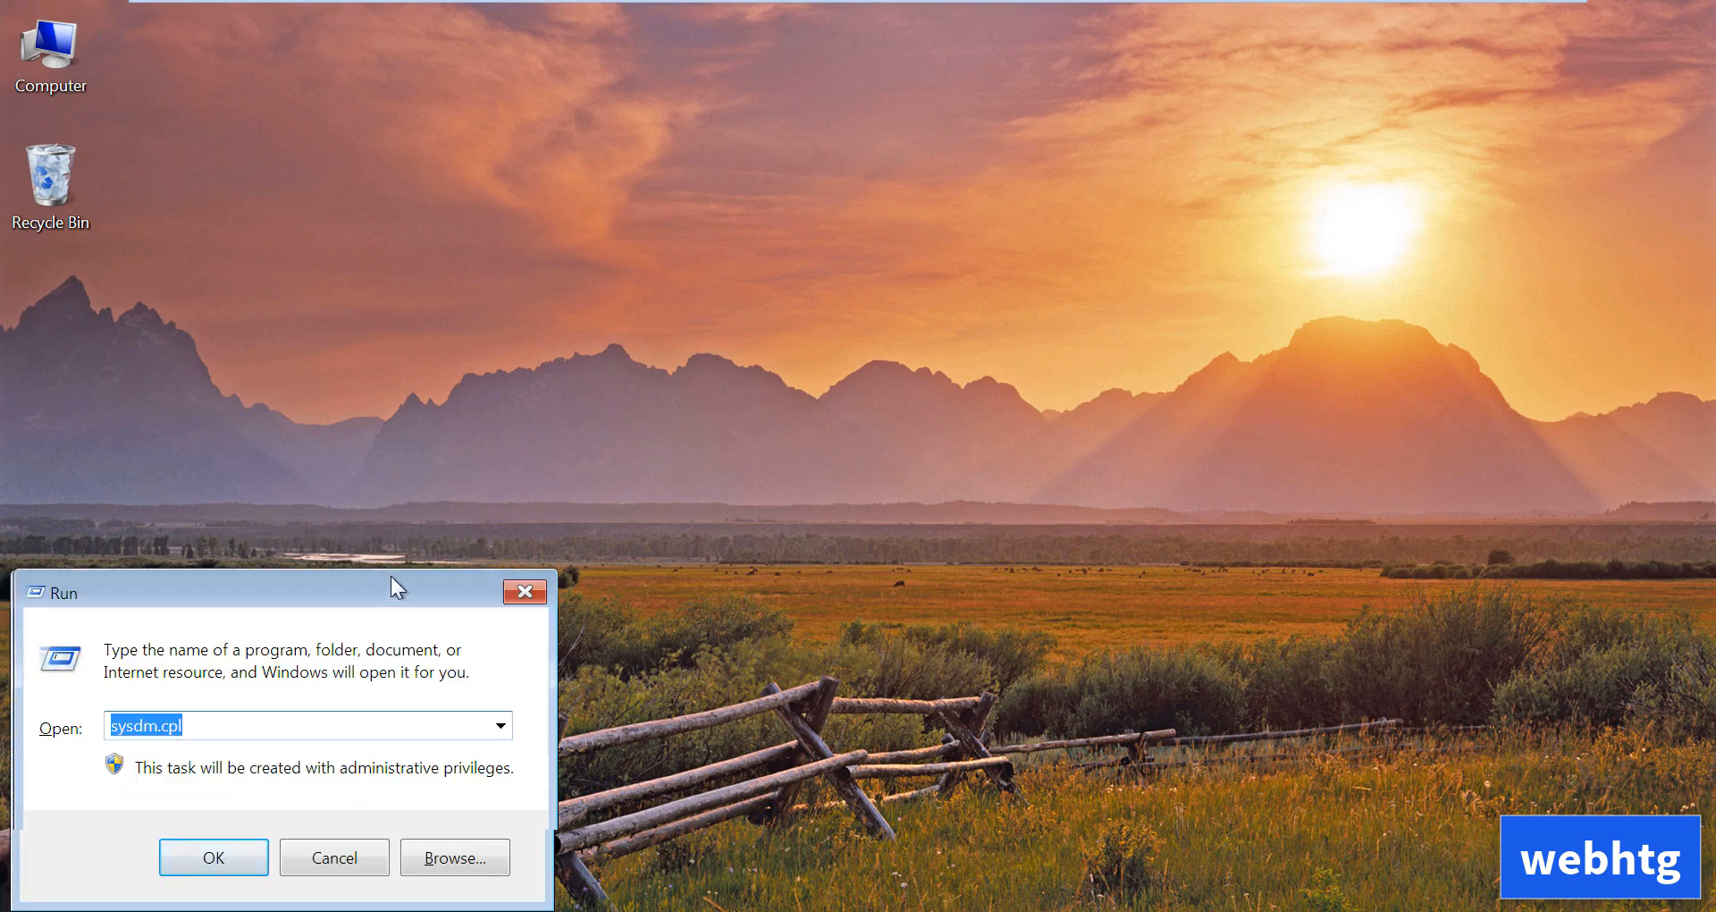
pyautogui.moveTo(389, 576); pyautogui.dragTo(844, 297)
pyautogui.write('c')
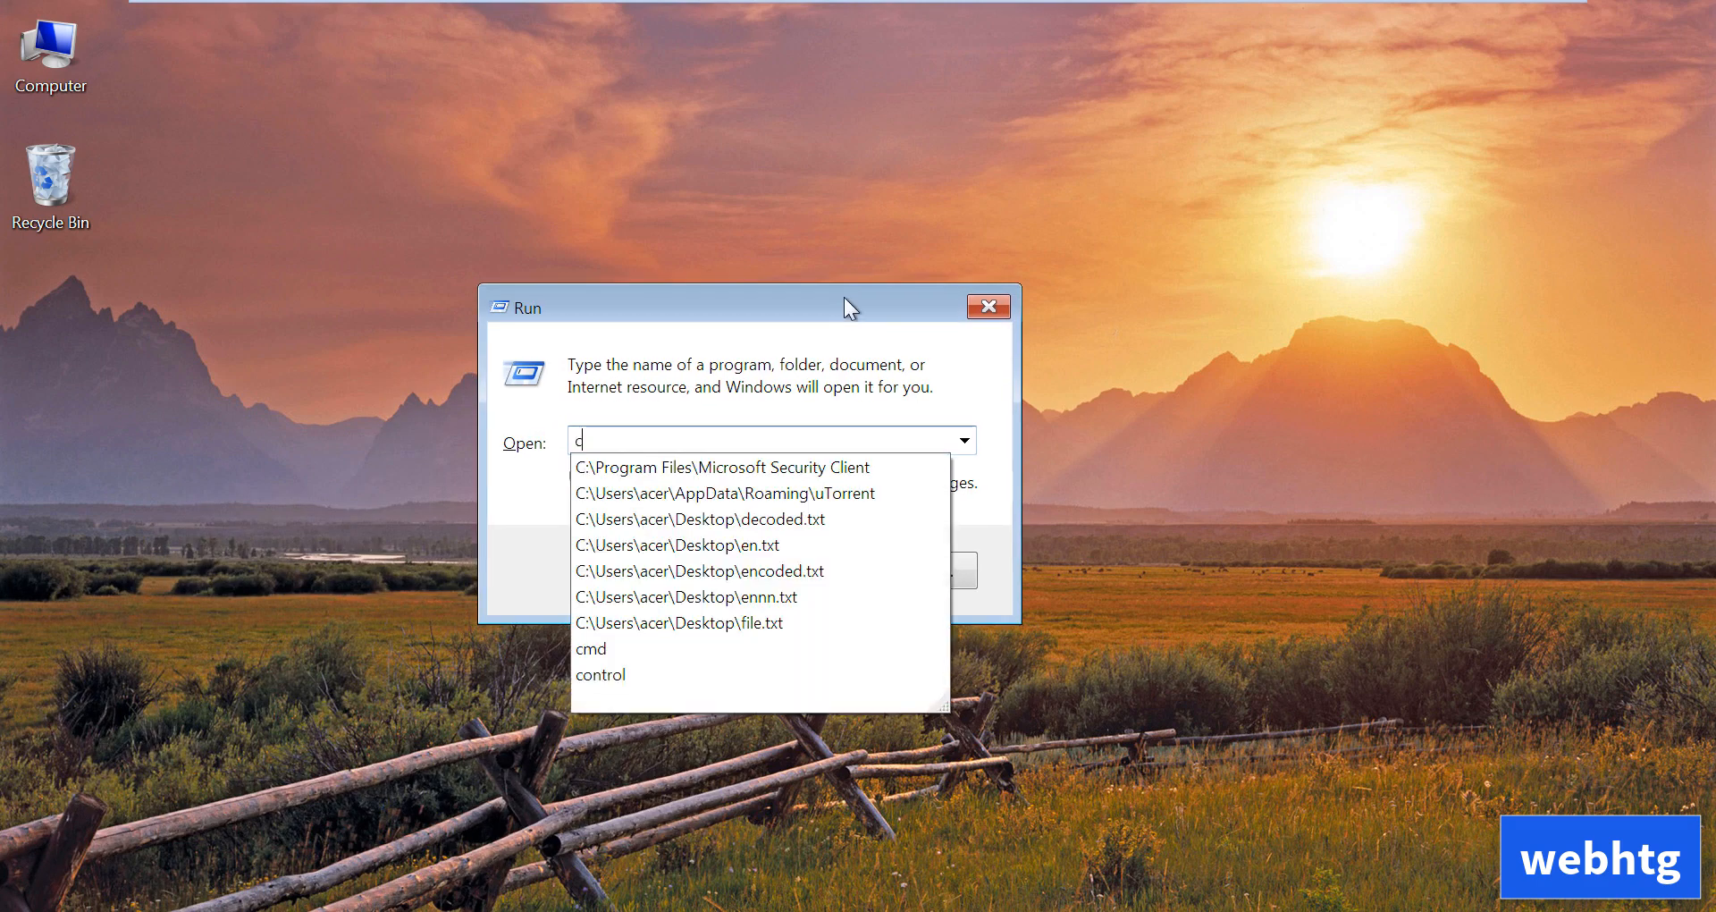
pyautogui.write('md')
pyautogui.press('Return')
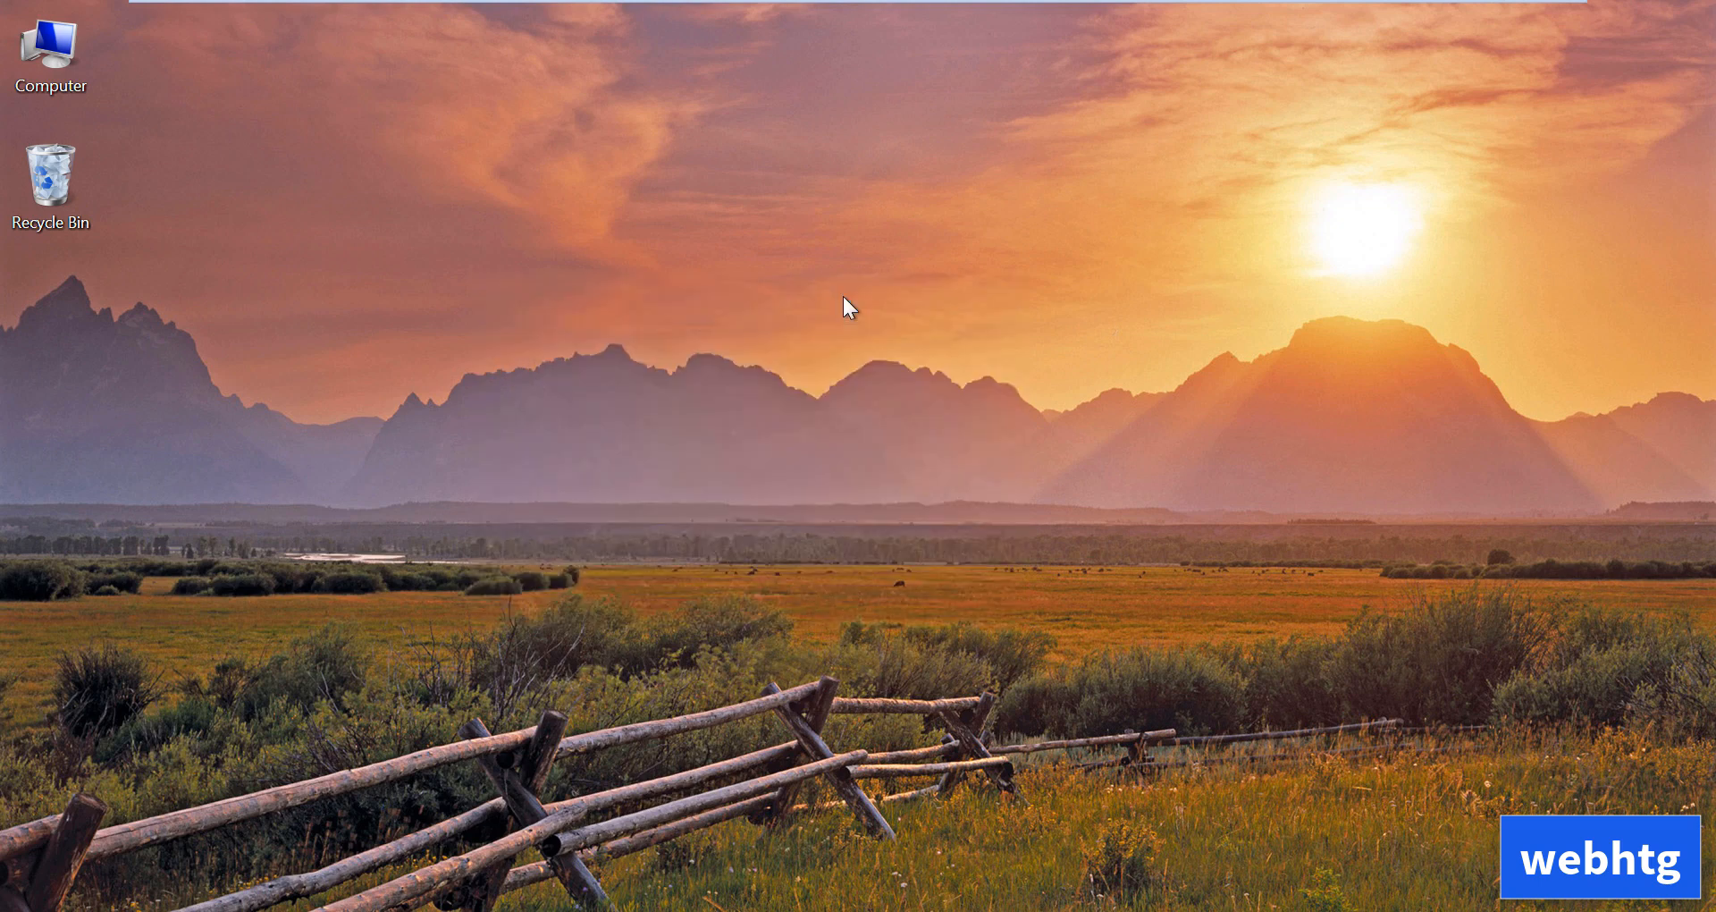
pyautogui.moveTo(413, 93); pyautogui.dragTo(808, 196)
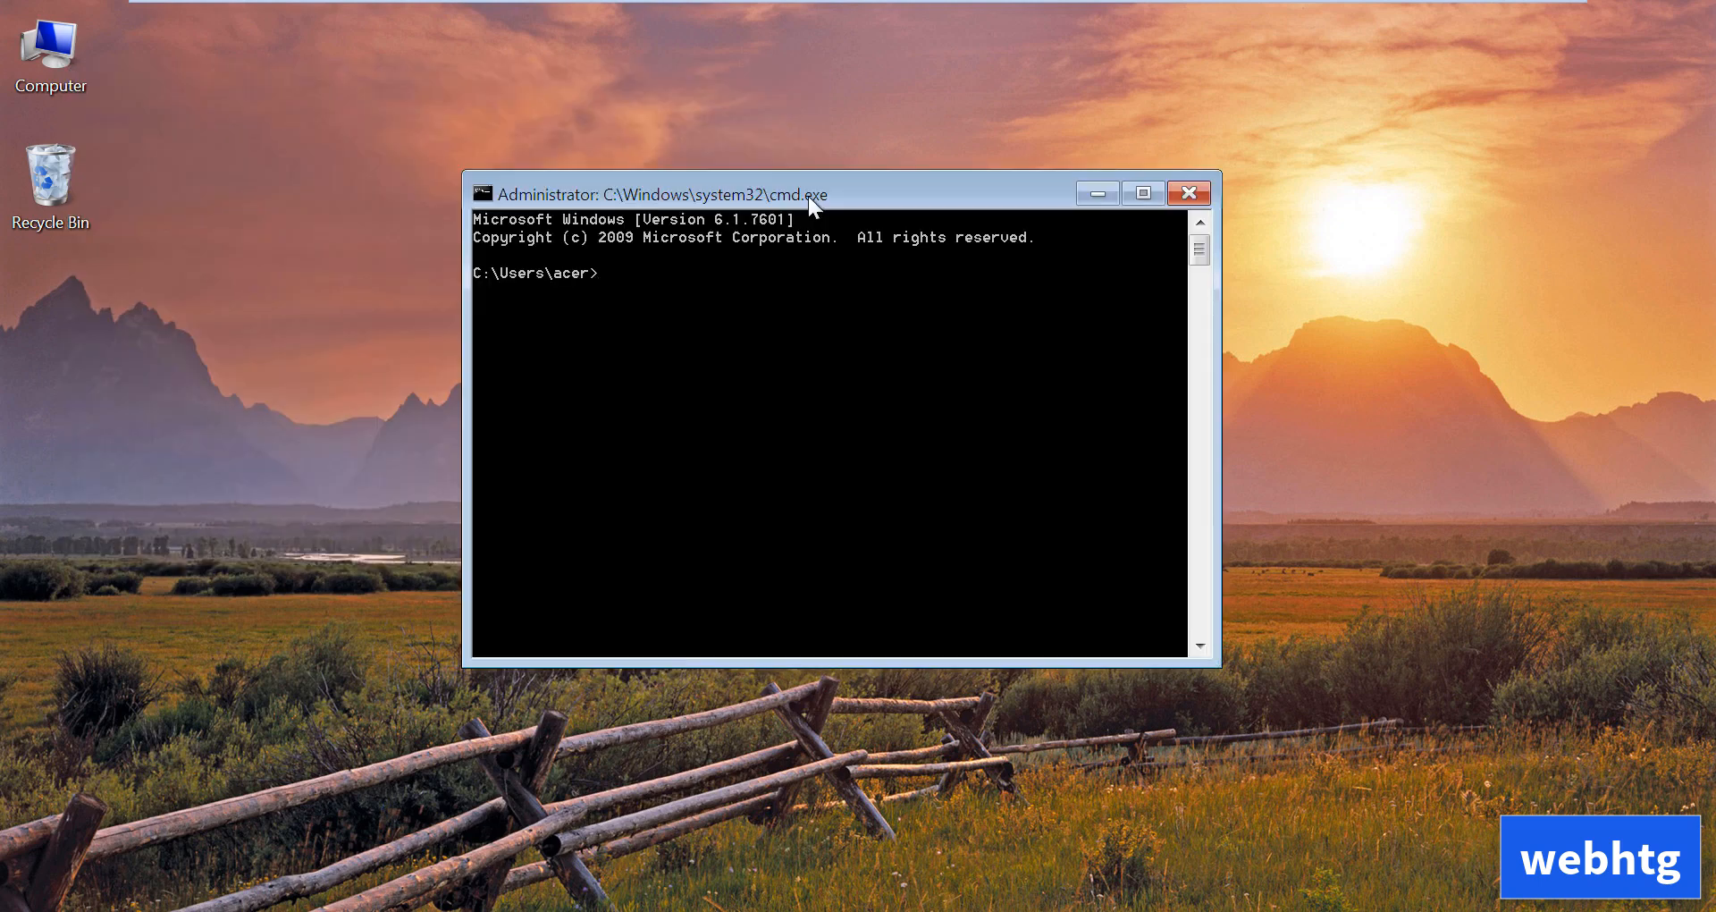
# Run the tesseract command without arguments to test the installation, and close the Command Prompt
pyautogui.write('tesseract')
pyautogui.press('Return')
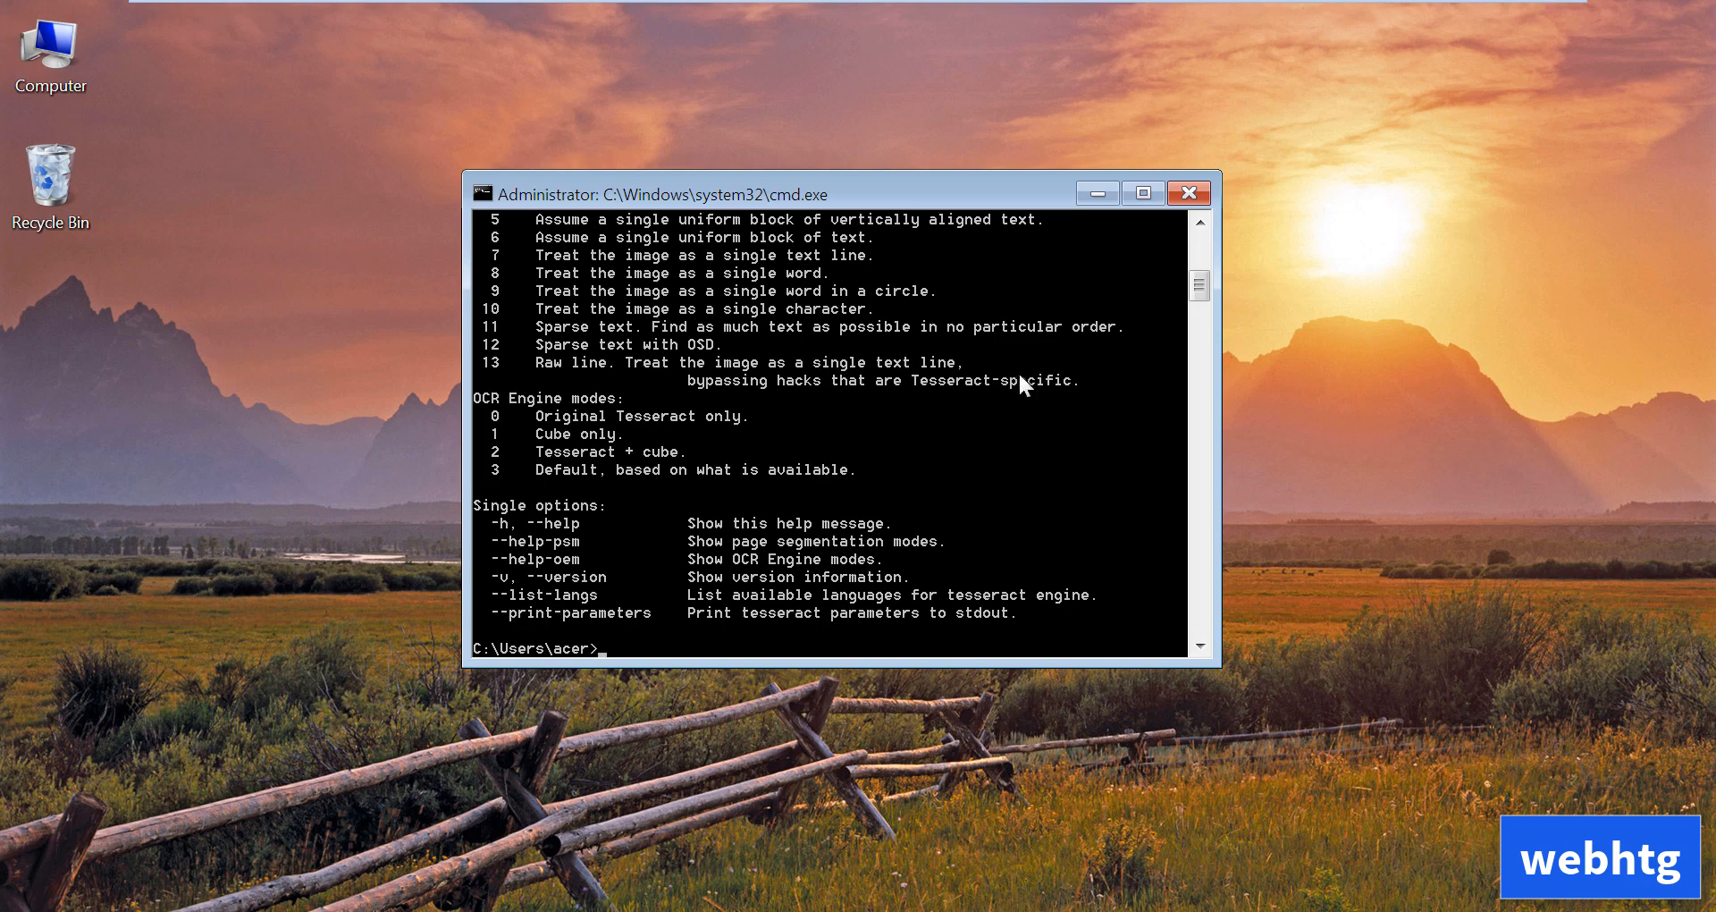
pyautogui.click(1172, 195)
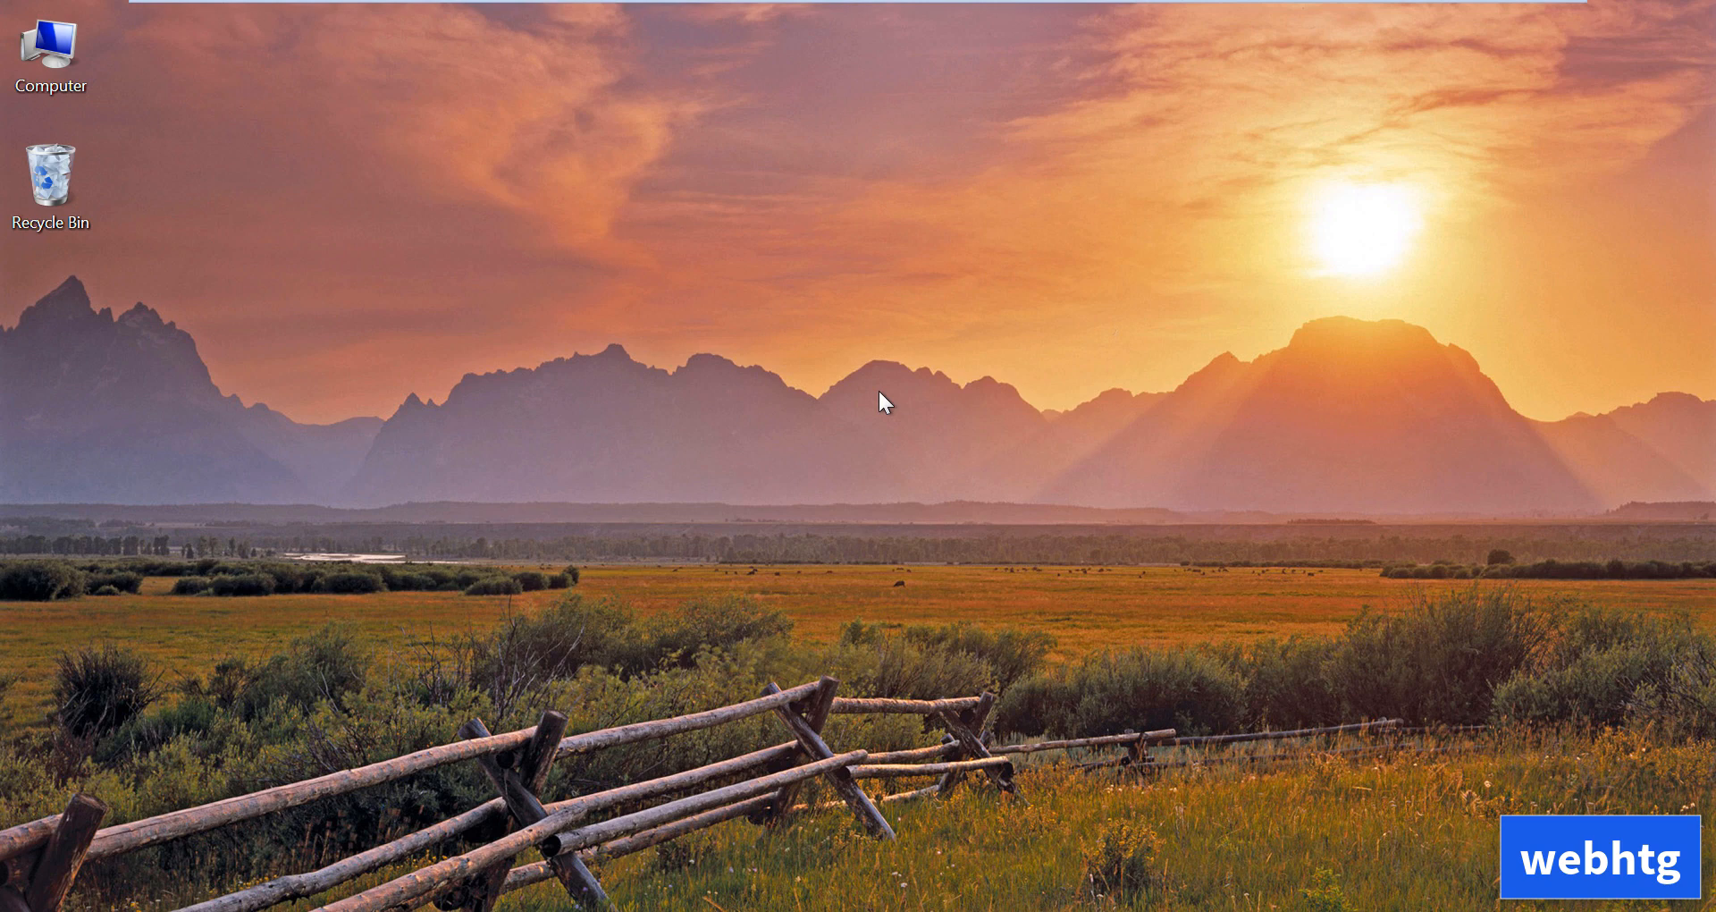